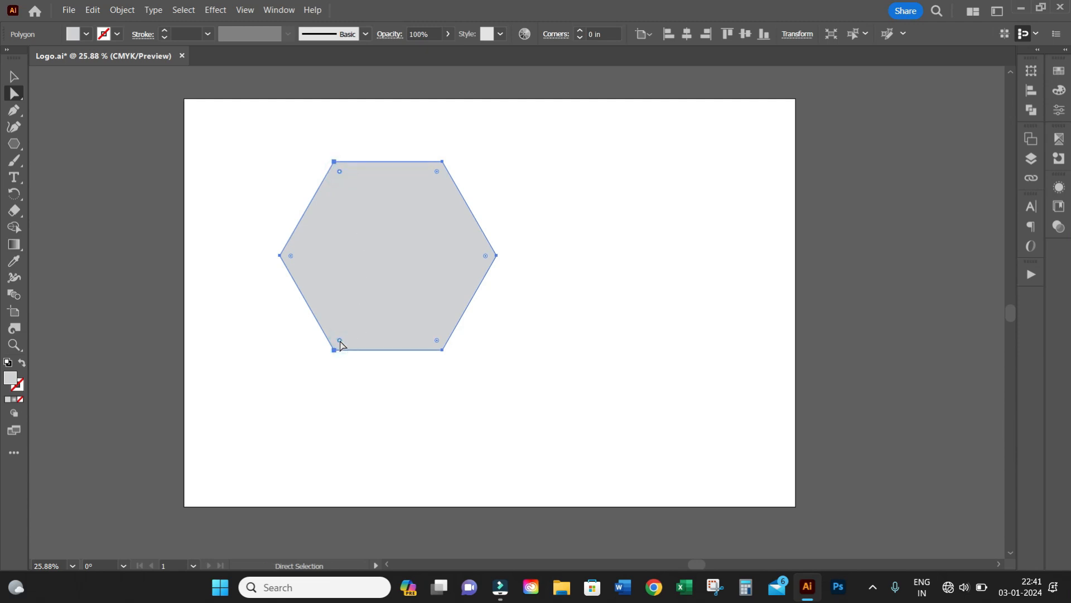
- Round the hexagon's two left corners, upper and lower, to a radius of about 1.29 in
{"action": "left_click_drag", "start_coordinate": [341, 342], "coordinate": [351, 329]}
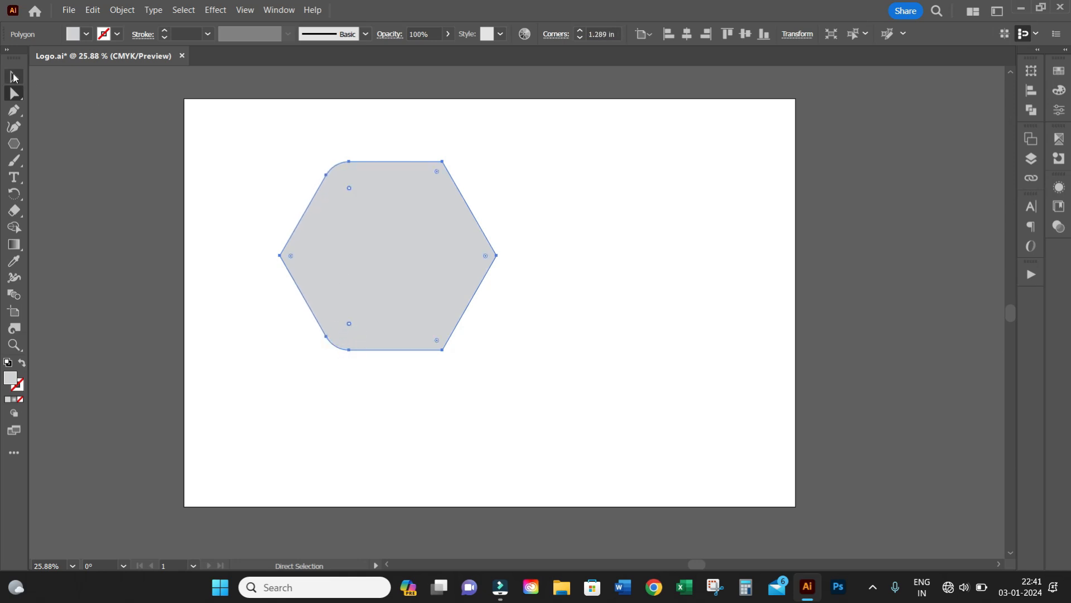
{"action": "left_click", "coordinate": [14, 77]}
{"action": "left_click", "coordinate": [517, 263]}
- Duplicate the hexagon in place and move the copy straight right by about a fifth of its width so the two overlap
{"action": "left_click", "coordinate": [404, 245]}
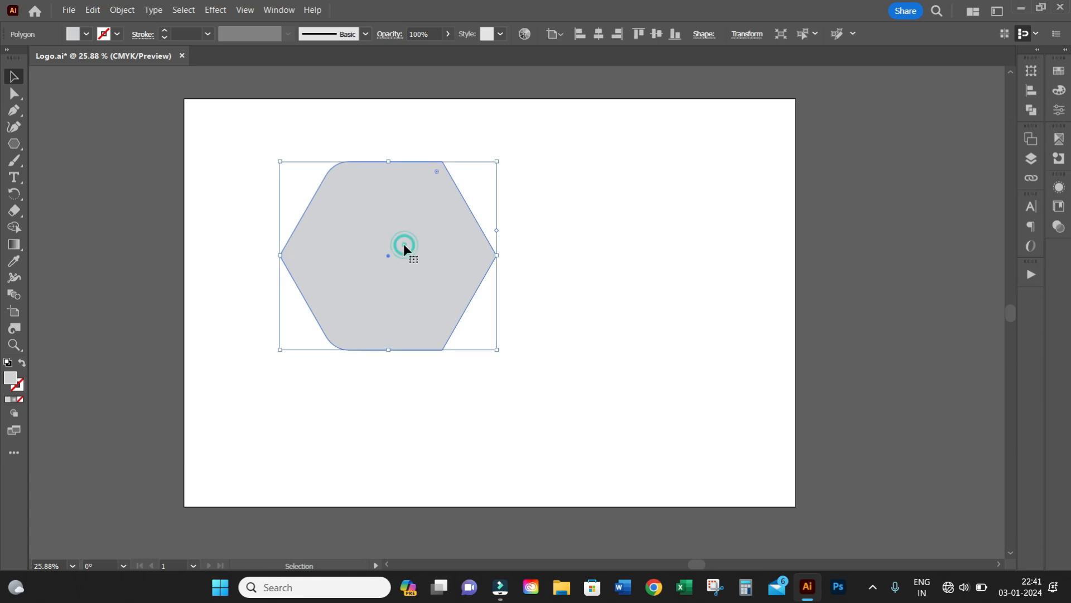
{"action": "left_click", "coordinate": [93, 11]}
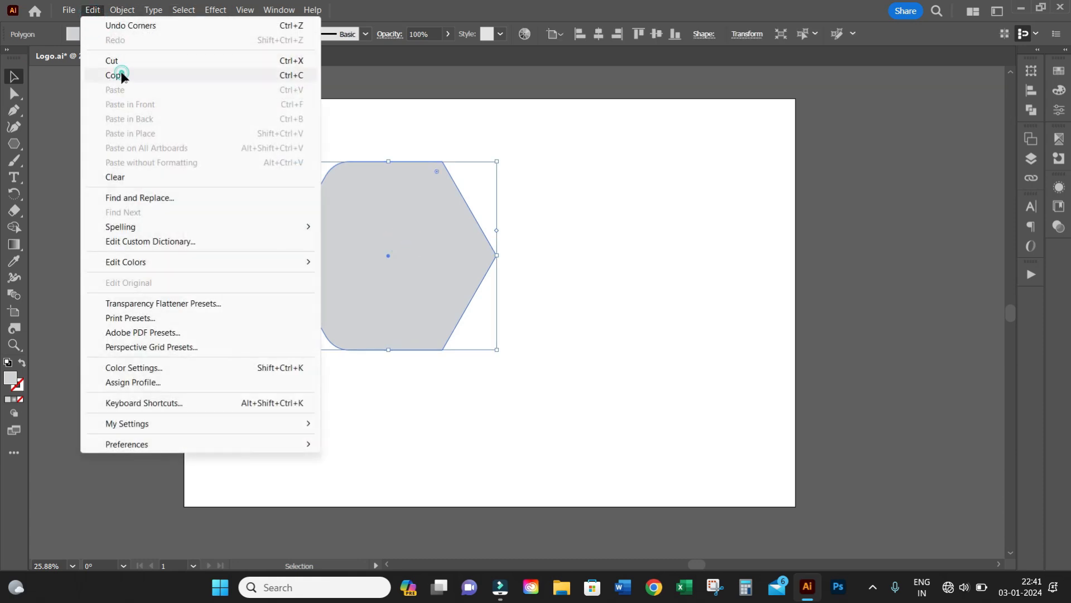
{"action": "left_click", "coordinate": [121, 75]}
{"action": "left_click", "coordinate": [92, 10]}
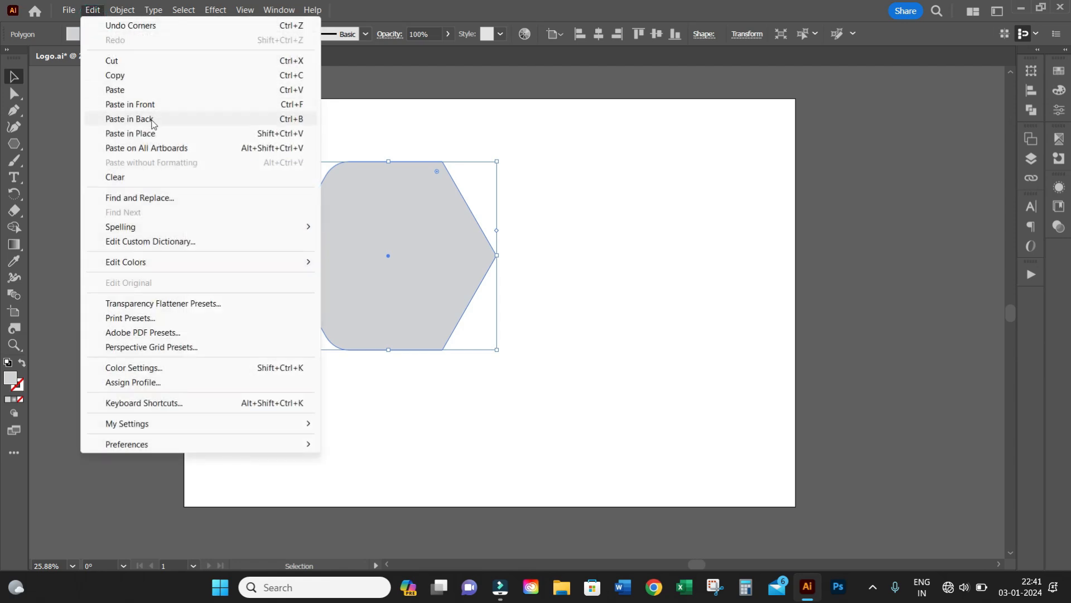
{"action": "left_click", "coordinate": [146, 135]}
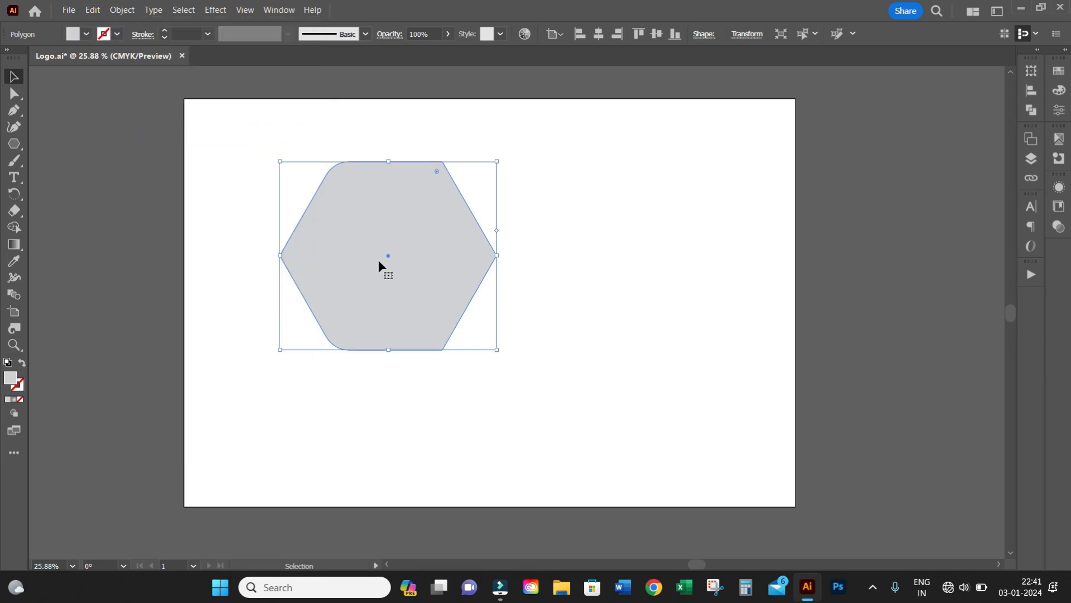
{"action": "left_click_drag", "start_coordinate": [373, 241], "coordinate": [409, 256]}
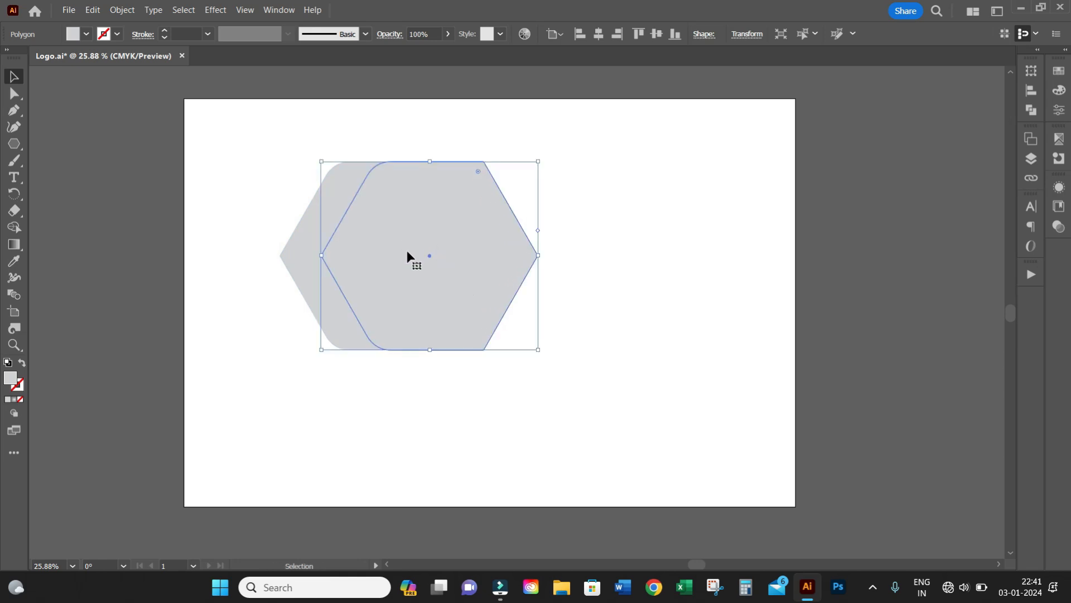
- Use Shape Builder on both hexagons to remove the overlap and the right-hand part, leaving only the left chevron
{"action": "left_click_drag", "start_coordinate": [273, 139], "coordinate": [432, 233]}
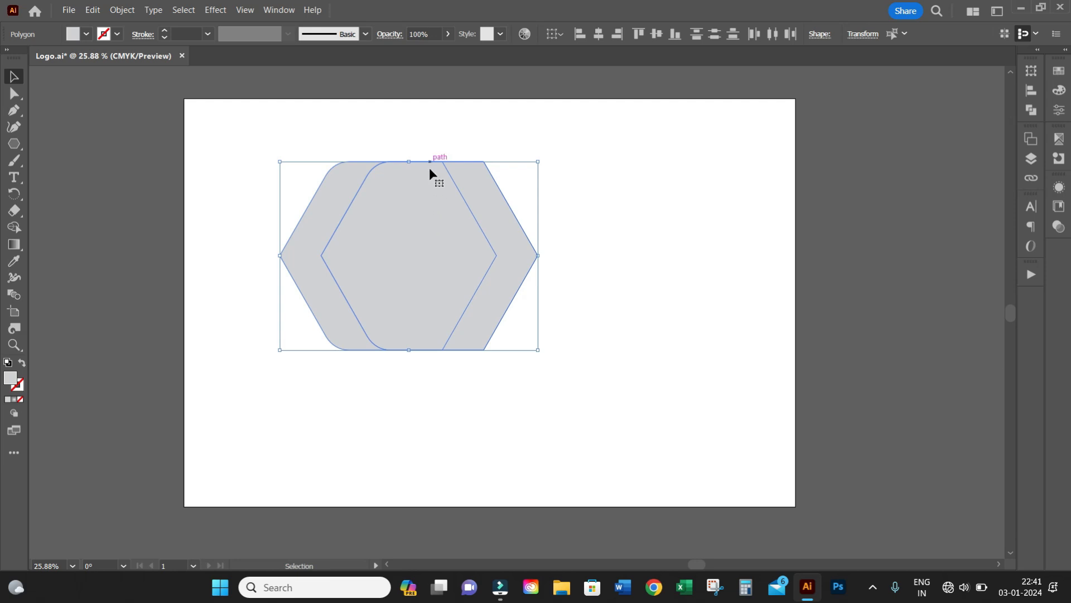
{"action": "left_click", "coordinate": [14, 228]}
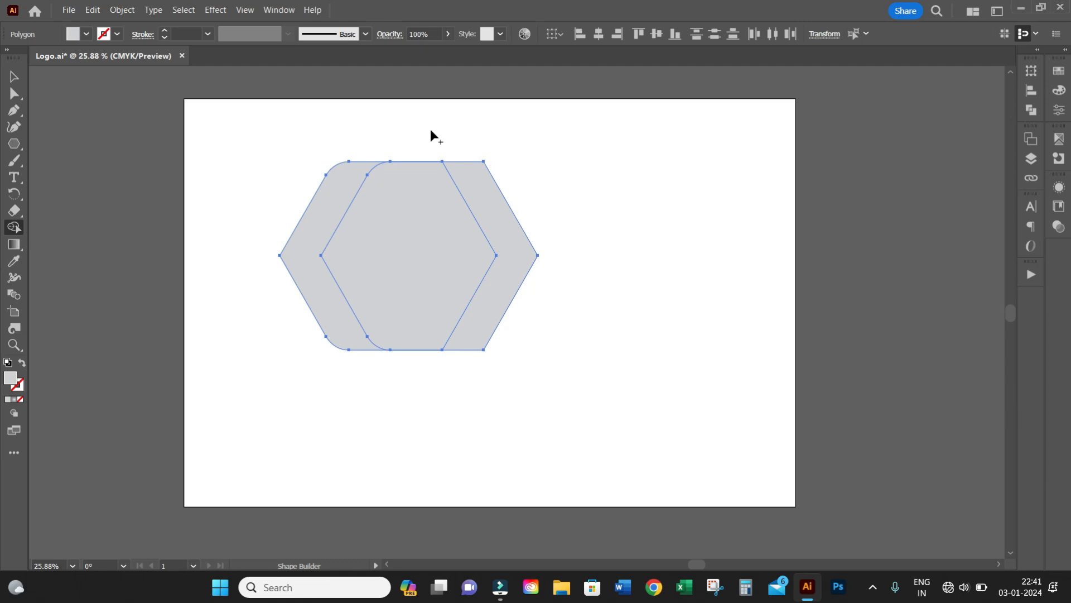
{"action": "mouse_move", "coordinate": [425, 135]}
{"action": "left_mouse_down"}
{"action": "mouse_move", "coordinate": [433, 182]}
{"action": "mouse_move", "coordinate": [474, 242]}
{"action": "mouse_move", "coordinate": [550, 294]}
{"action": "left_mouse_up"}
{"action": "left_click", "coordinate": [14, 77]}
{"action": "left_click", "coordinate": [410, 214]}
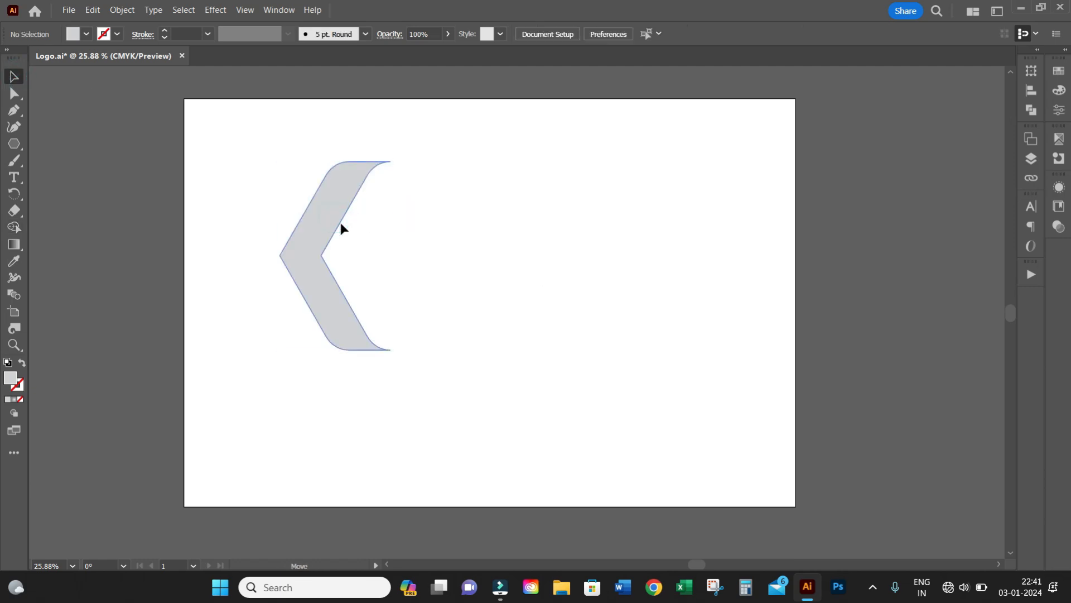
- Rotate the chevron 90° counter-clockwise so it points down, and move it near the centre of the artboard
{"action": "left_click", "coordinate": [341, 223]}
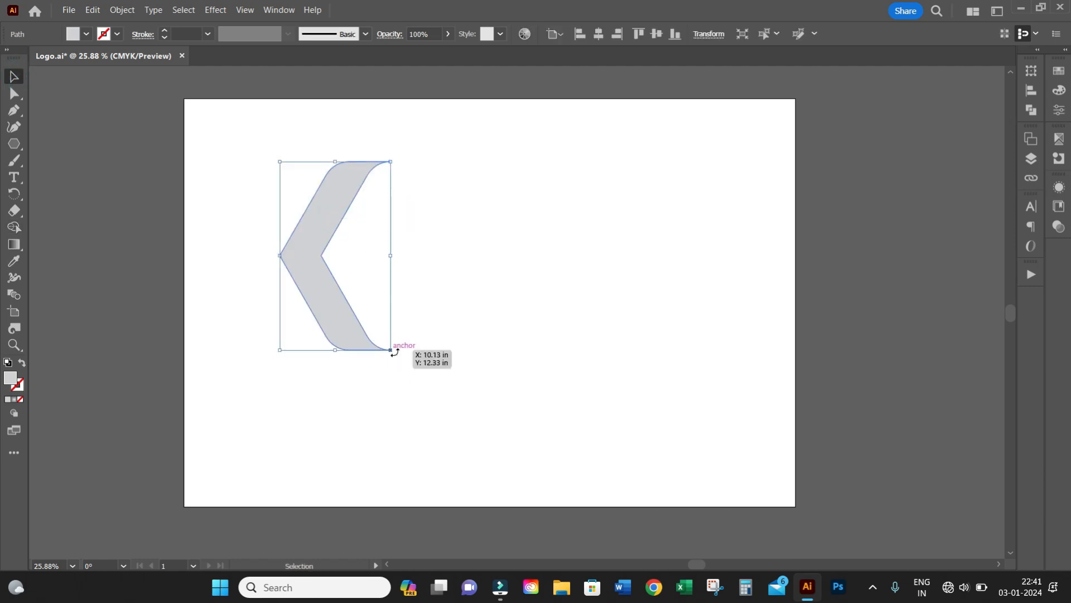
{"action": "left_click_drag", "start_coordinate": [395, 352], "coordinate": [407, 218]}
{"action": "left_click_drag", "start_coordinate": [377, 260], "coordinate": [498, 331]}
- Create a copy of the chevron reflected across the horizontal axis and move it straight up to form a closed hexagonal band
{"action": "right_click", "coordinate": [489, 331]}
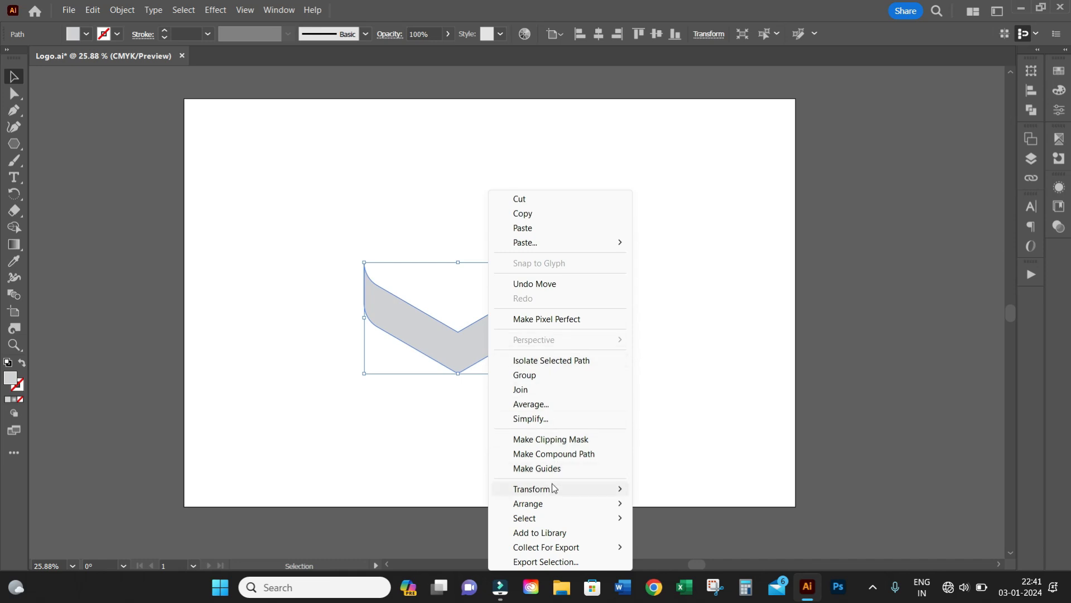
{"action": "mouse_move", "coordinate": [556, 492]}
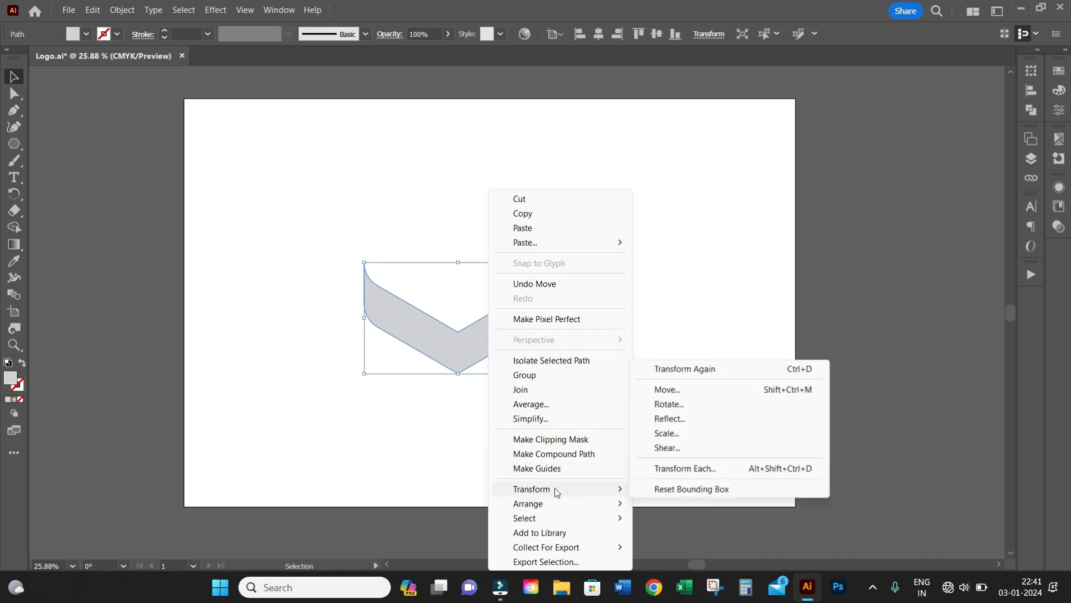
{"action": "left_click", "coordinate": [677, 418]}
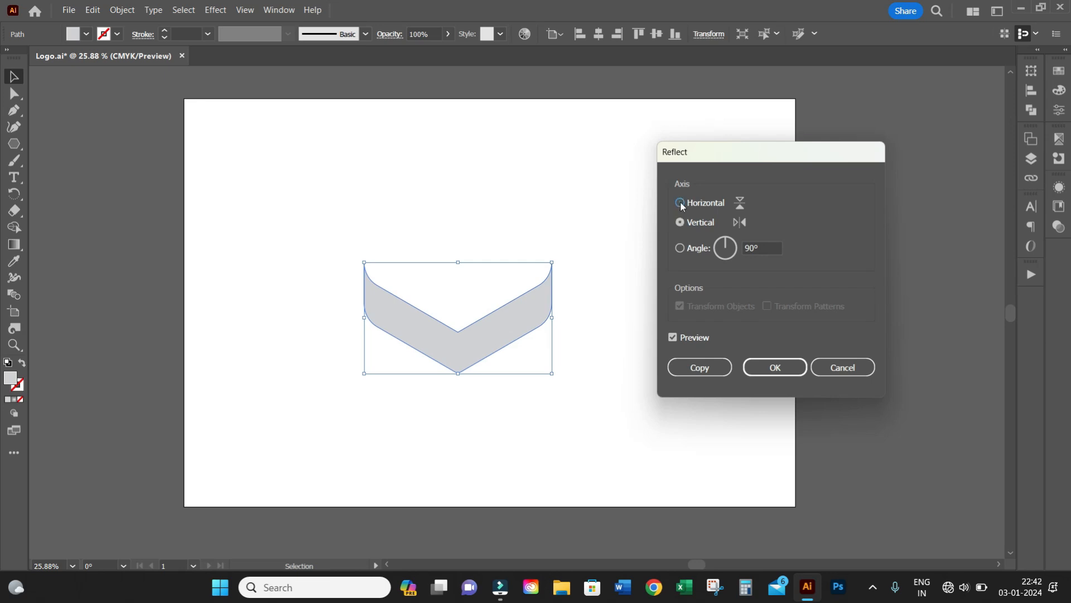
{"action": "left_click", "coordinate": [680, 204]}
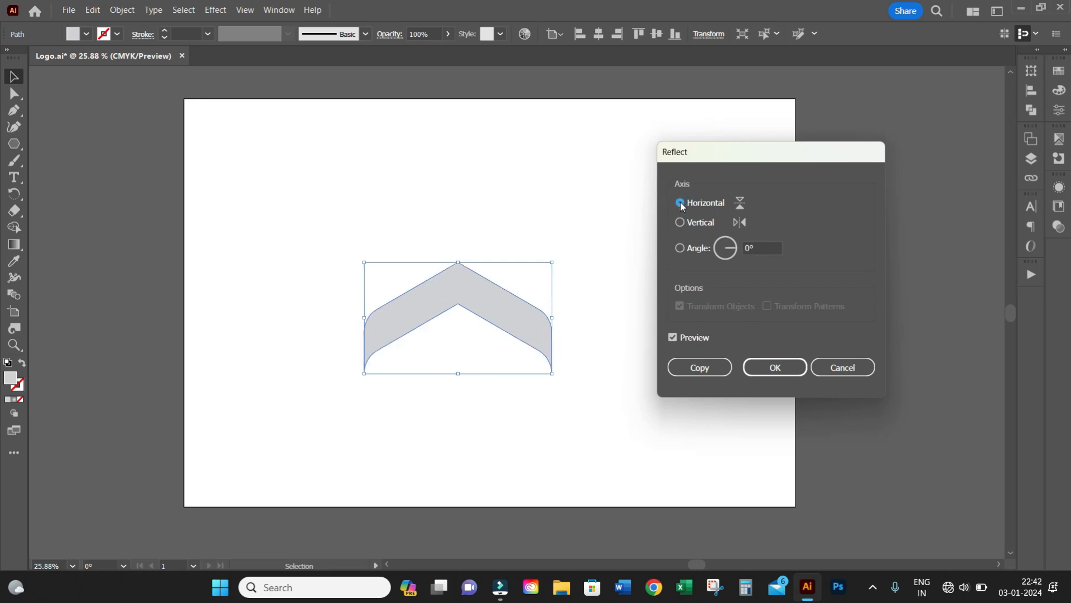
{"action": "left_click", "coordinate": [717, 363]}
{"action": "left_click_drag", "start_coordinate": [510, 319], "coordinate": [508, 254]}
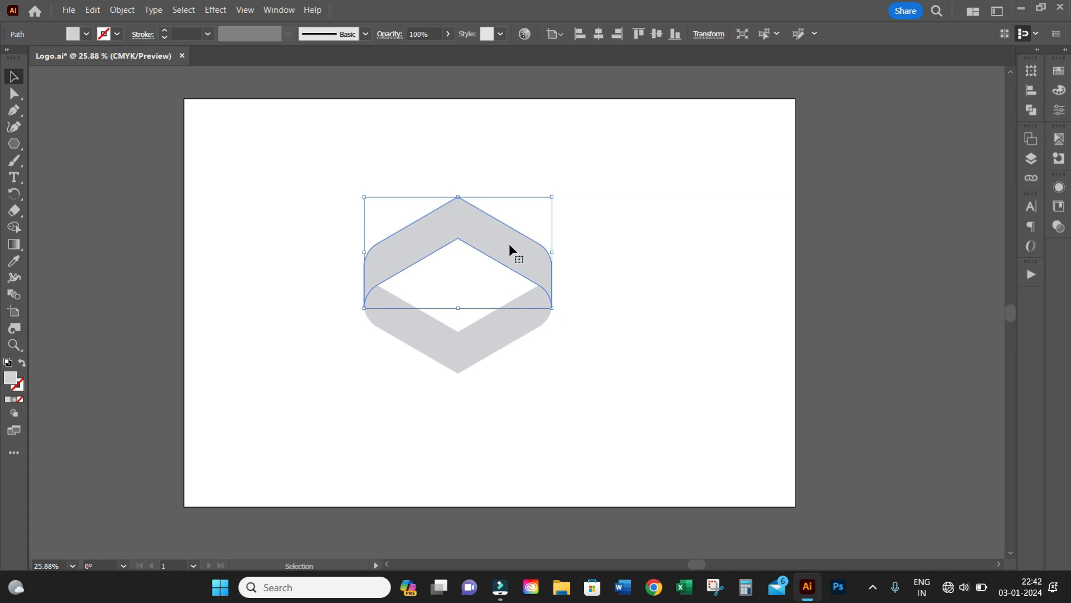
- Fill the upper chevron with the medium dark grey swatch
{"action": "left_click", "coordinate": [86, 35]}
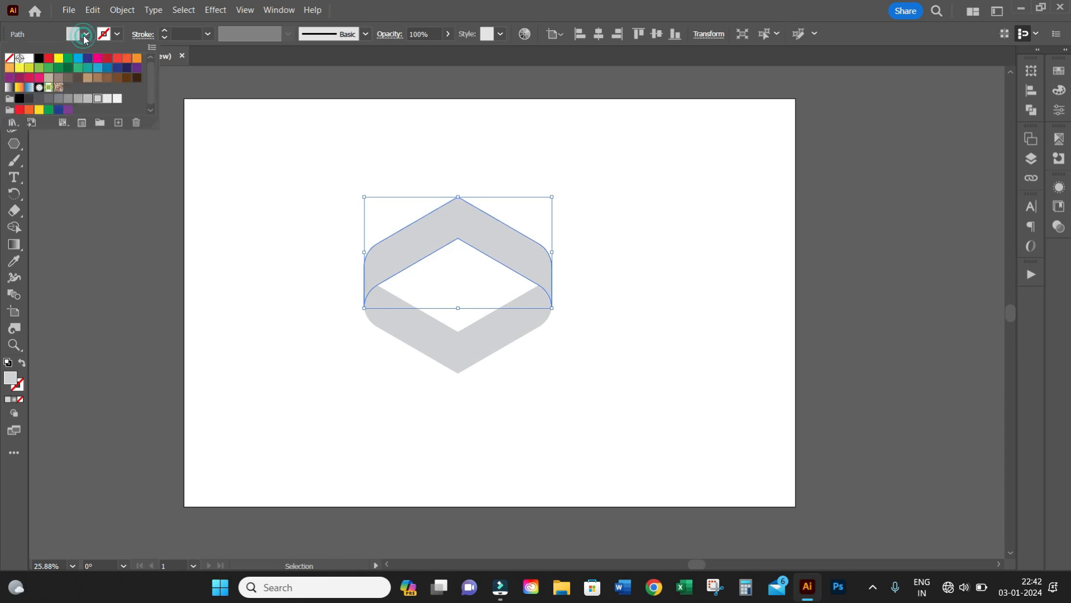
{"action": "left_click", "coordinate": [58, 98]}
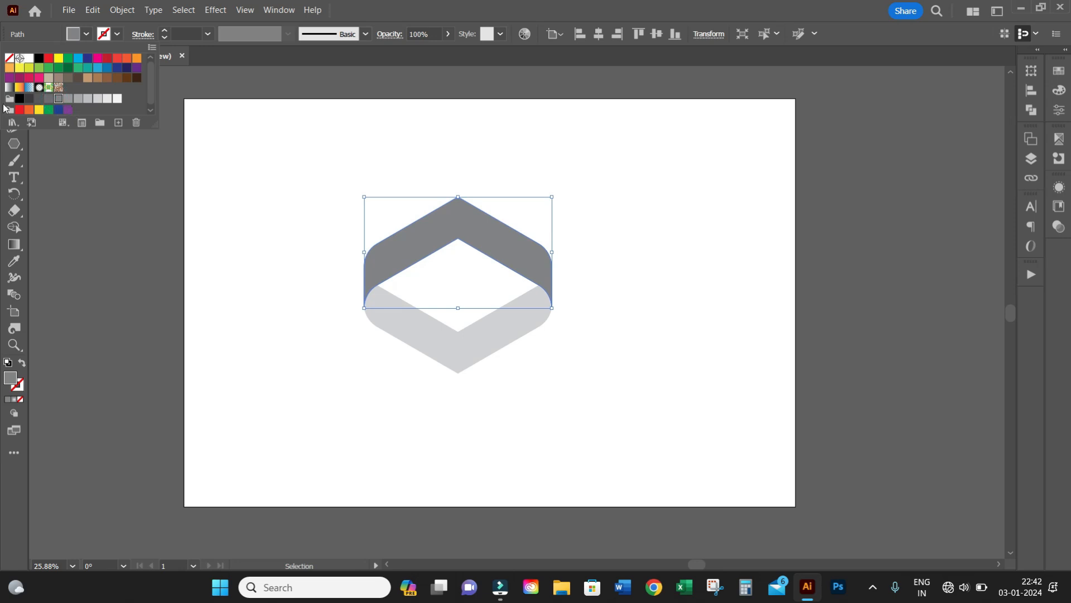
{"action": "left_click", "coordinate": [119, 215]}
{"action": "left_click", "coordinate": [483, 391]}
- Create a copy of both chevrons reflected across the horizontal axis and move it straight down so the two bands interlock
{"action": "left_click_drag", "start_coordinate": [365, 232], "coordinate": [600, 400]}
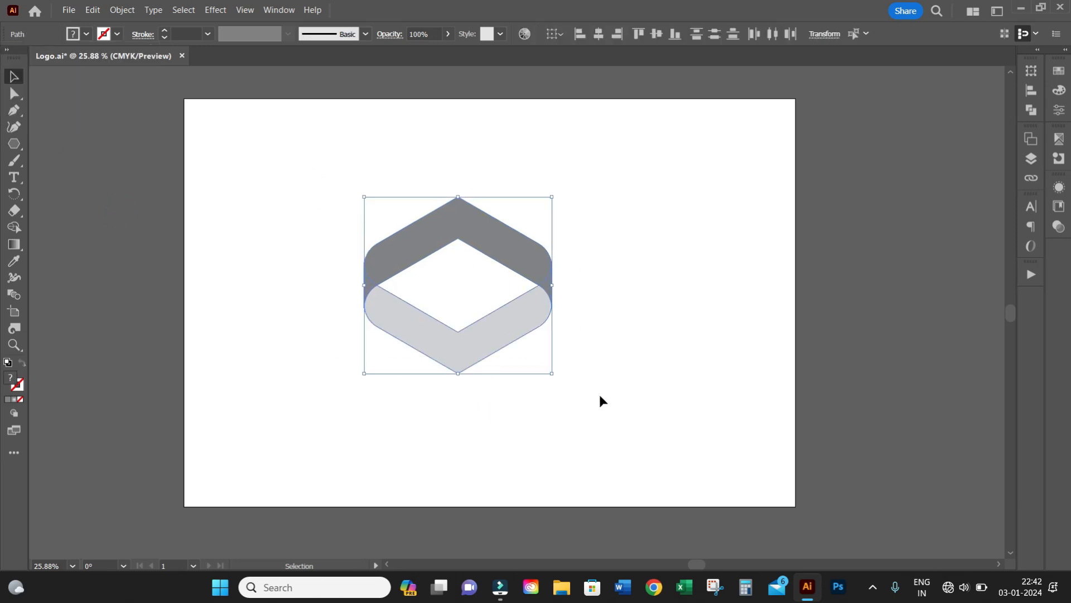
{"action": "right_click", "coordinate": [513, 323]}
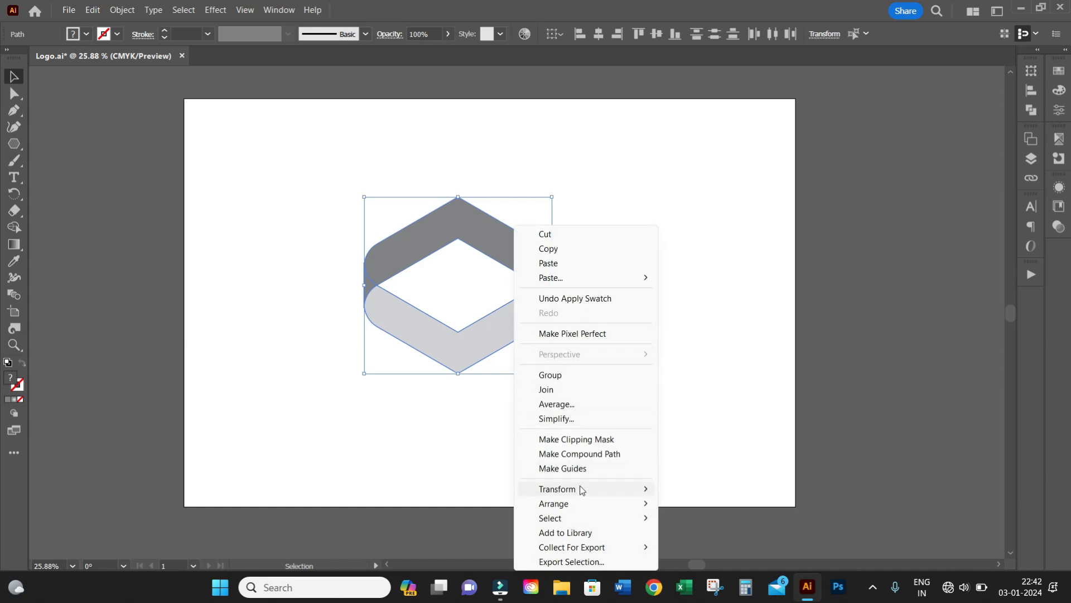
{"action": "mouse_move", "coordinate": [580, 489]}
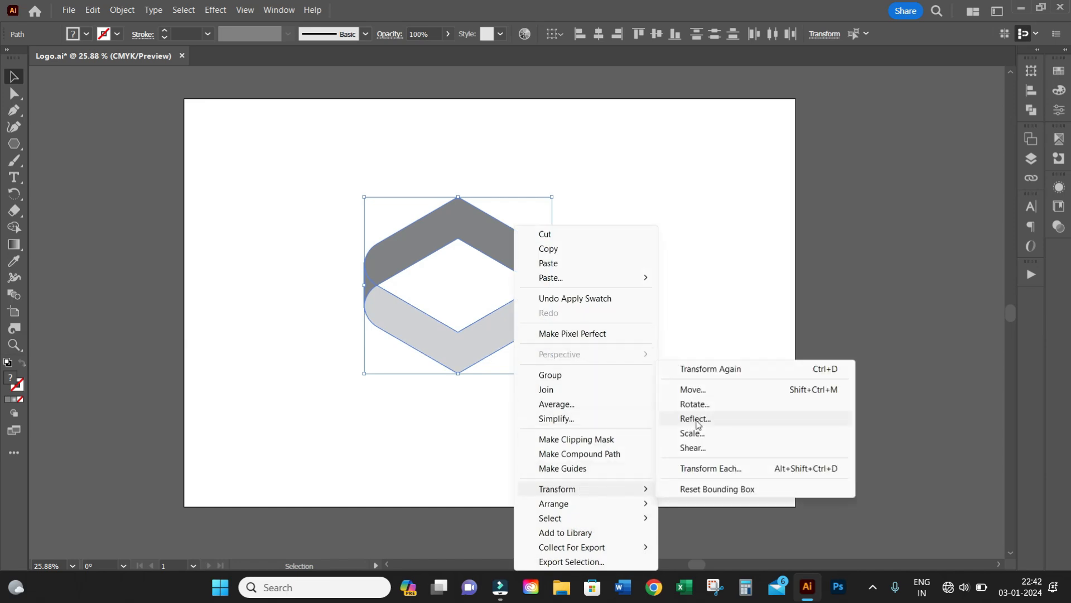
{"action": "left_click", "coordinate": [695, 419]}
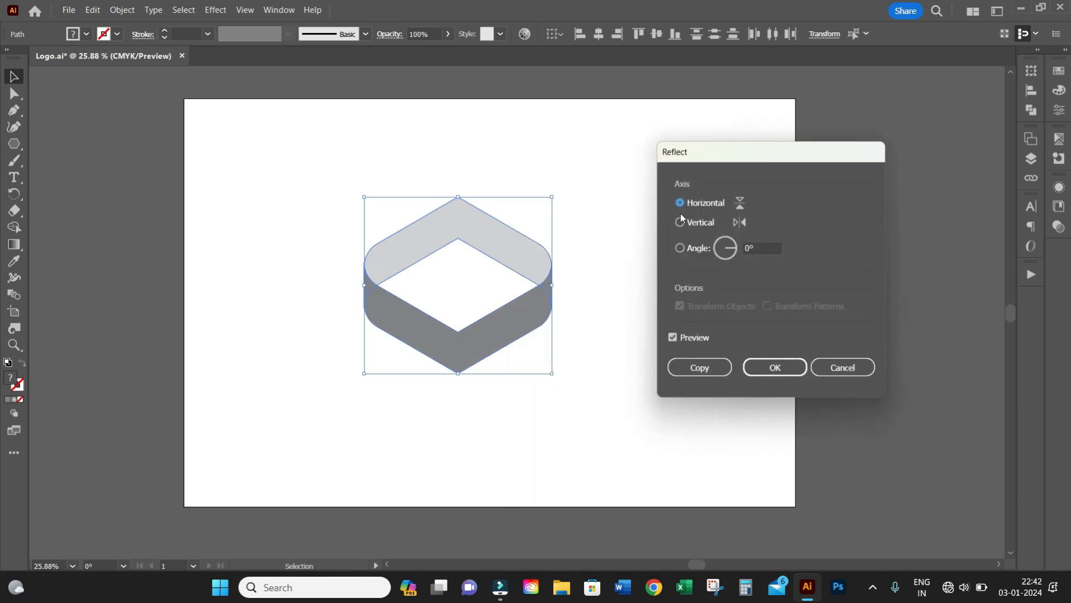
{"action": "left_click", "coordinate": [703, 369]}
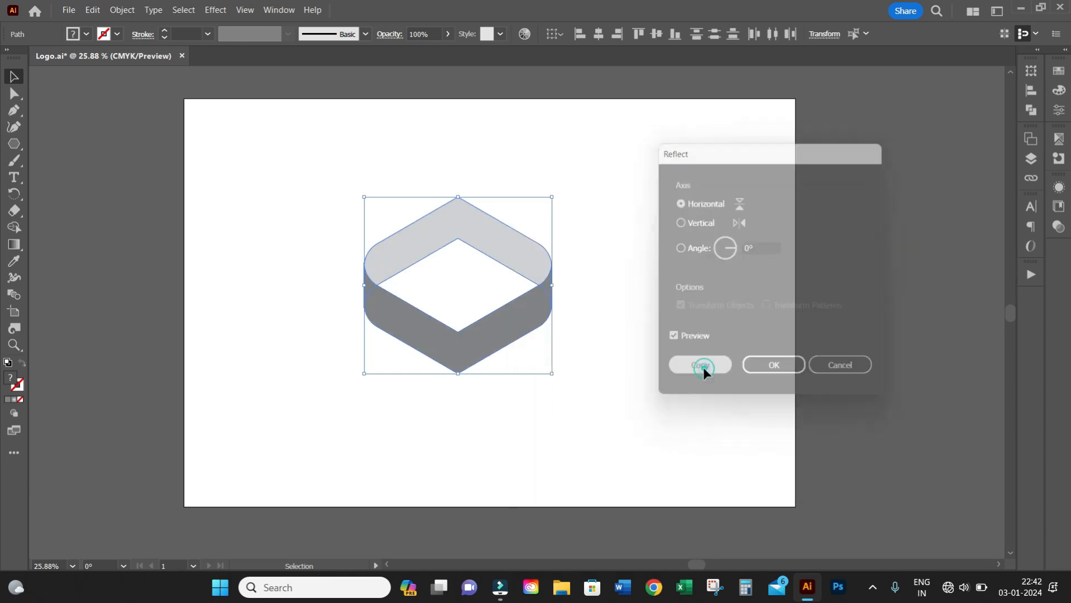
{"action": "left_click_drag", "start_coordinate": [489, 329], "coordinate": [499, 391]}
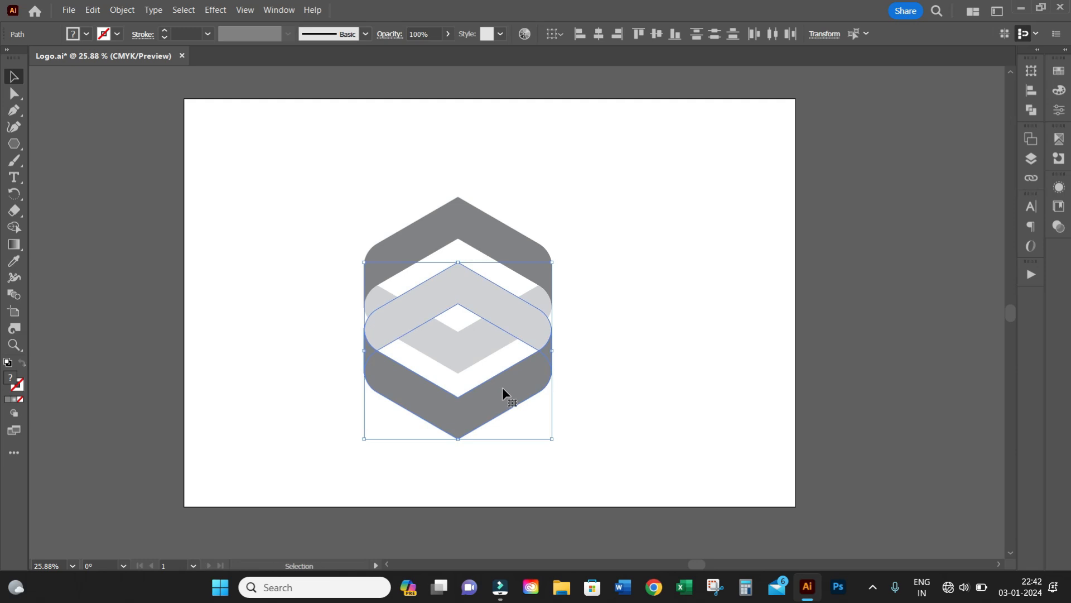
- Fill the front light grey chevron that points up with red
{"action": "left_click_drag", "start_coordinate": [266, 175], "coordinate": [601, 425]}
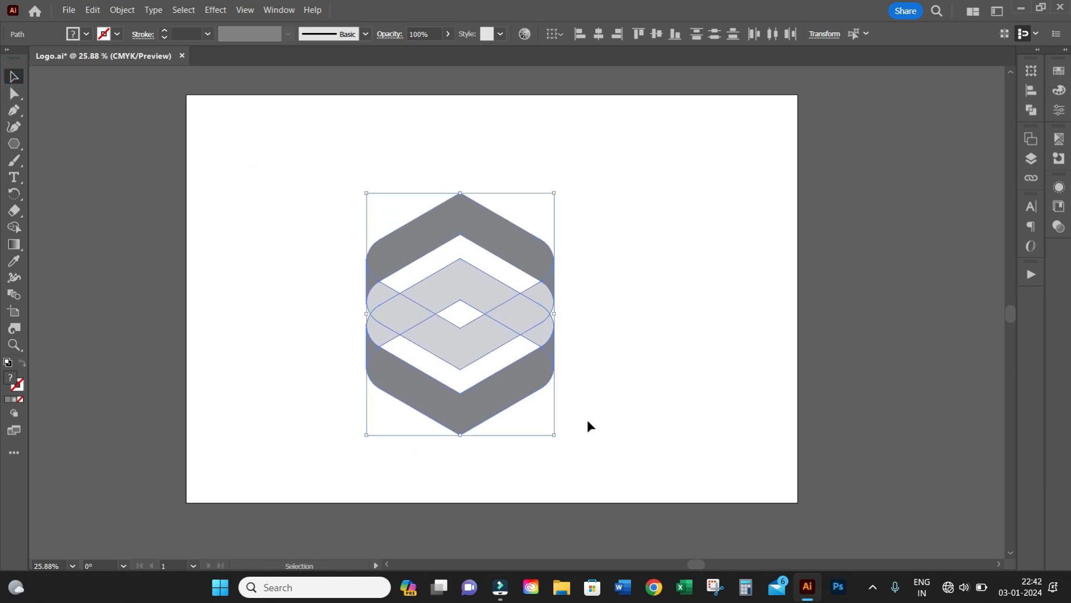
{"action": "left_click", "coordinate": [293, 222]}
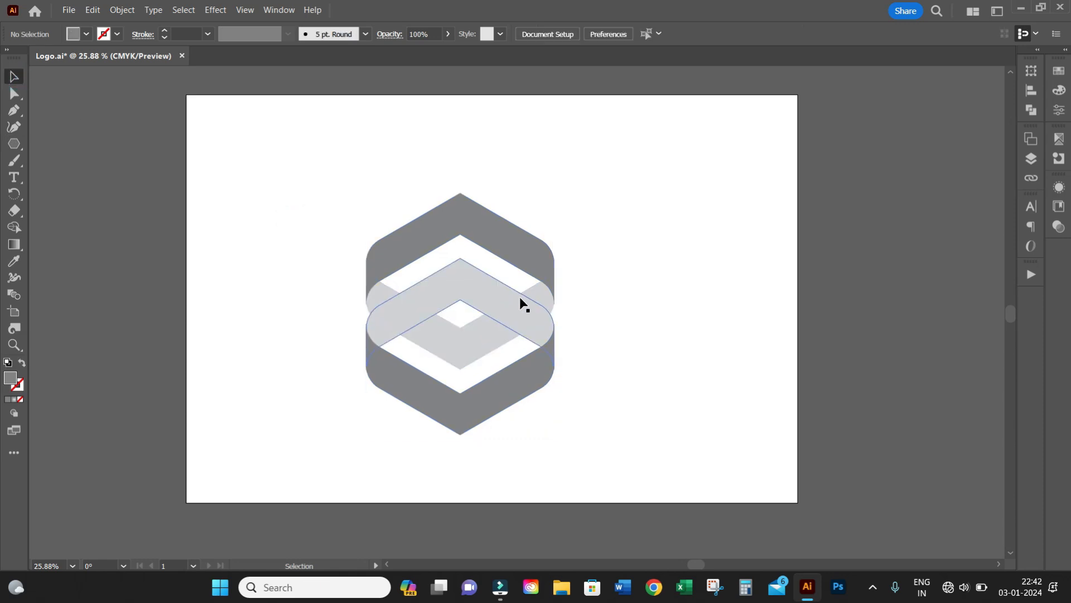
{"action": "left_click", "coordinate": [473, 289]}
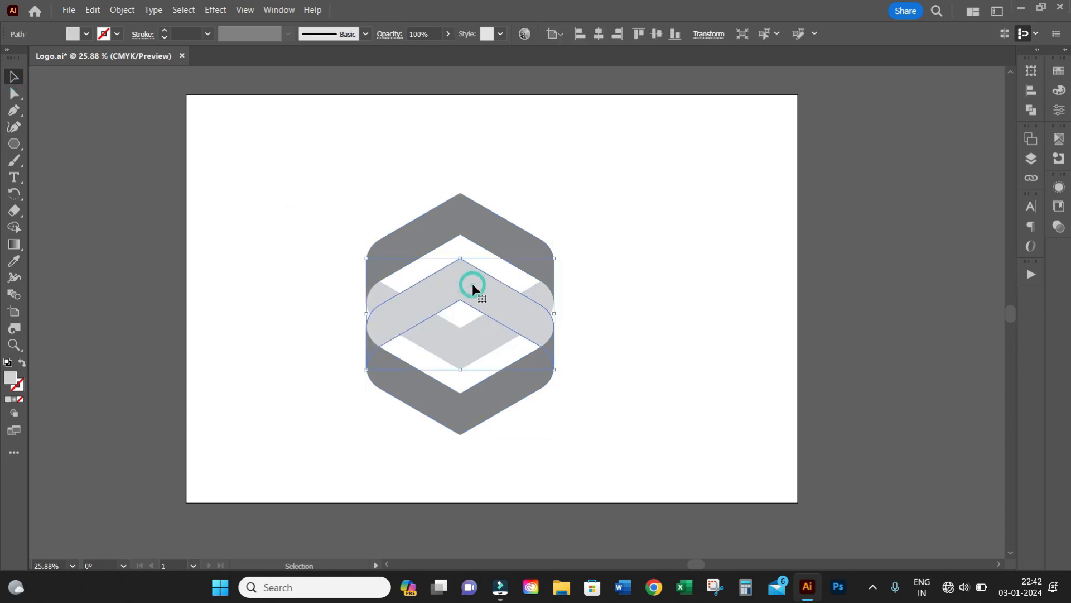
{"action": "left_click", "coordinate": [86, 34]}
{"action": "left_click", "coordinate": [49, 58]}
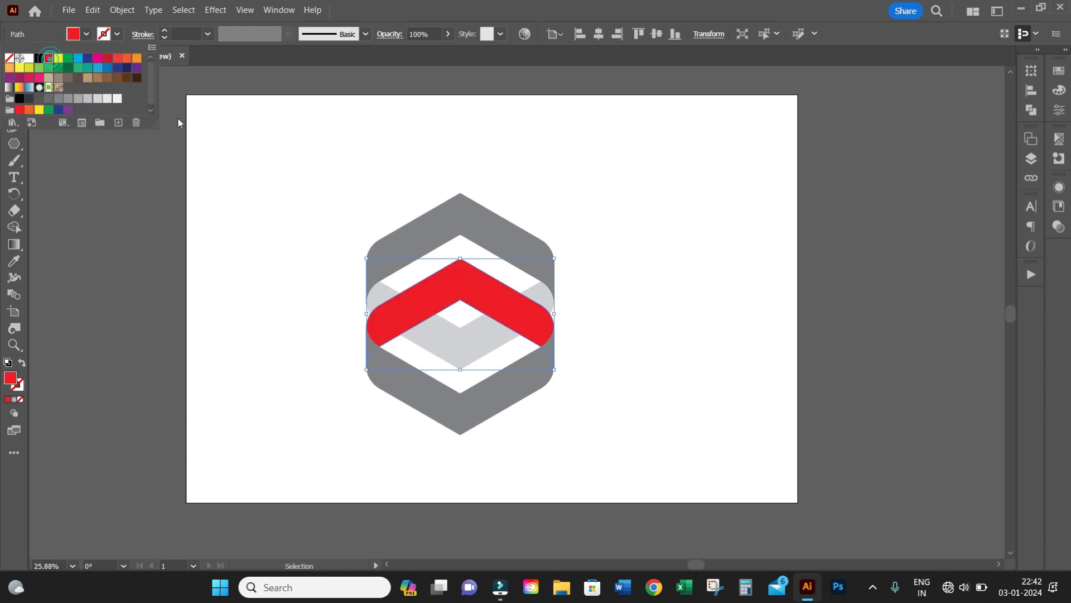
{"action": "left_click", "coordinate": [592, 372]}
{"action": "left_click", "coordinate": [575, 367]}
- Fill the light grey chevron that points down behind the red one with cyan
{"action": "left_click", "coordinate": [464, 334]}
{"action": "left_click", "coordinate": [88, 35]}
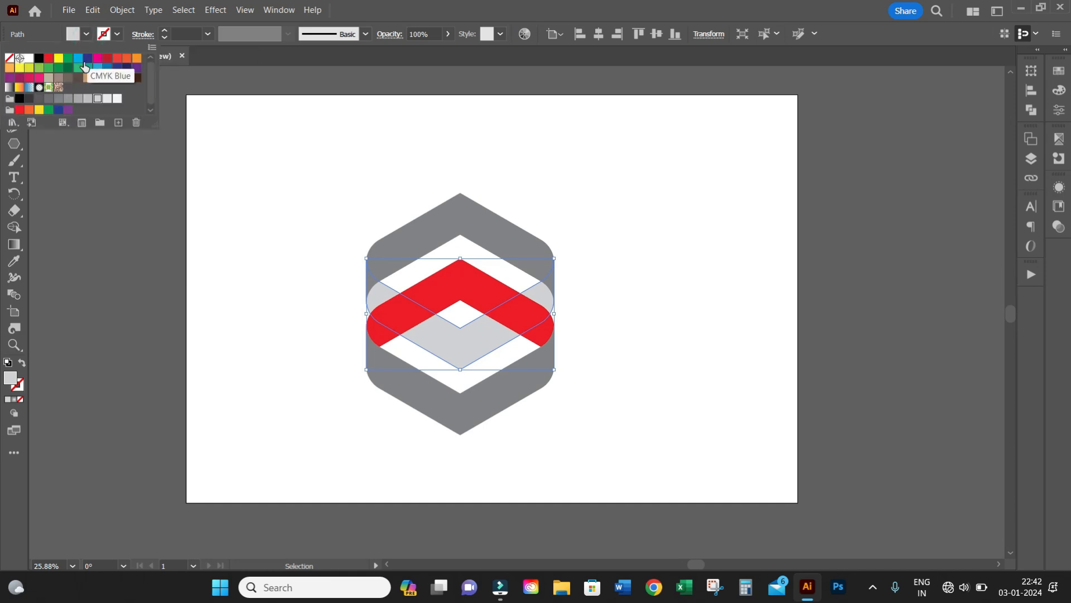
{"action": "left_click", "coordinate": [78, 58]}
{"action": "left_click", "coordinate": [265, 226]}
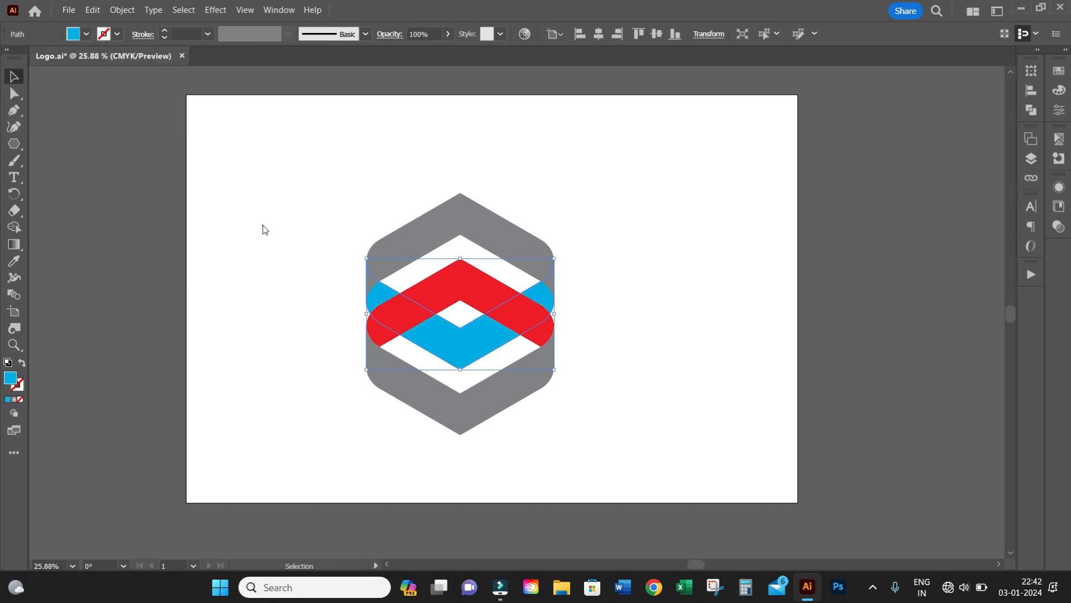
{"action": "left_click", "coordinate": [668, 385]}
- With Shape Builder, merge the lower grey sliver at the right edge with the red chevron's right arm and peak, using the cyan fill
{"action": "key", "text": "ctrl+="}
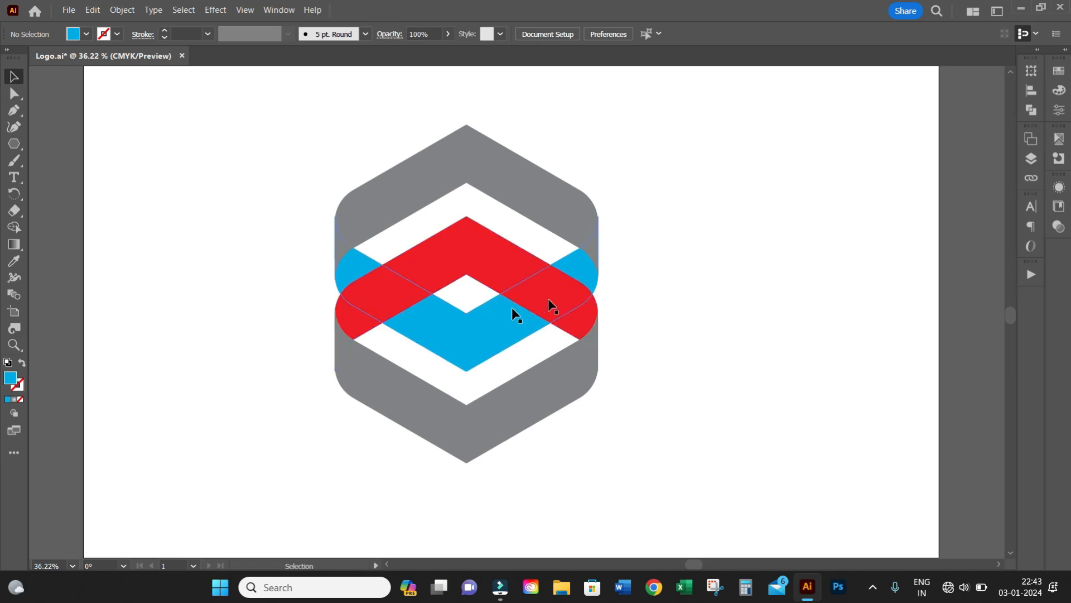
{"action": "left_click", "coordinate": [11, 79]}
{"action": "left_click_drag", "start_coordinate": [668, 155], "coordinate": [314, 429]}
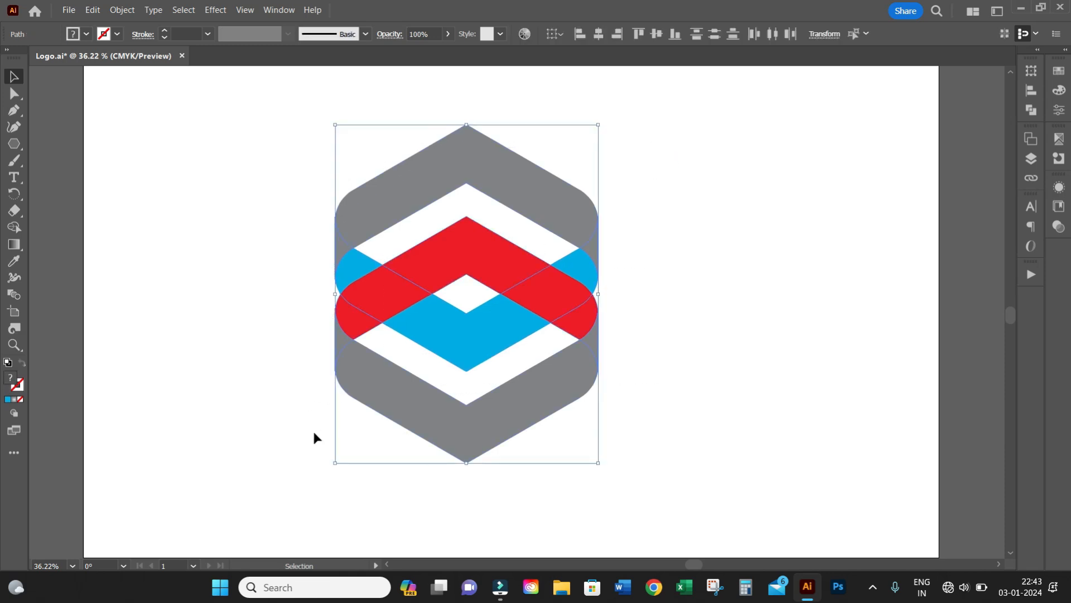
{"action": "left_click", "coordinate": [15, 227]}
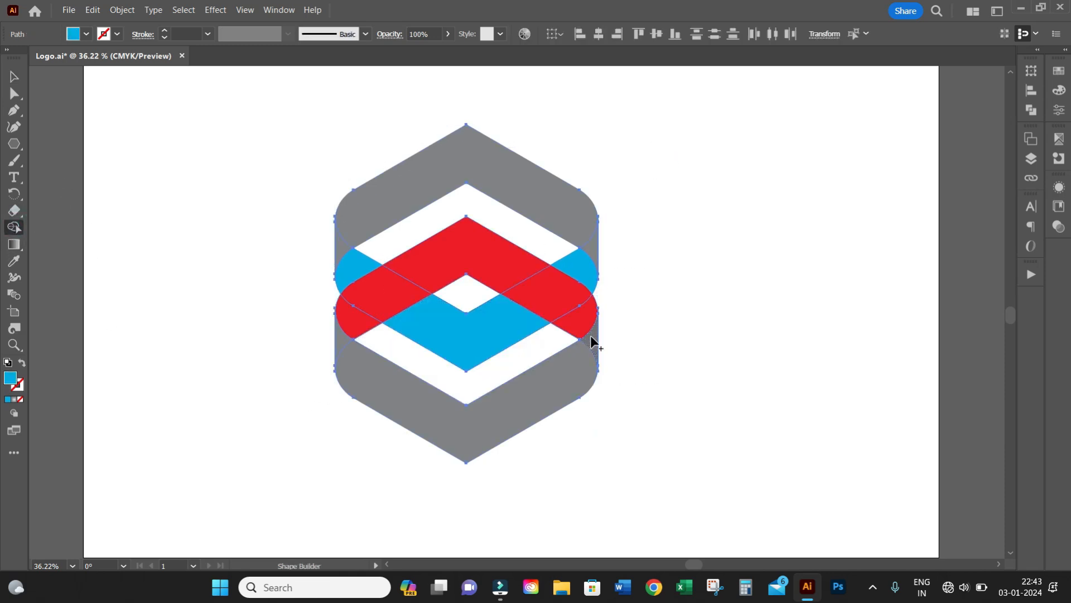
{"action": "mouse_move", "coordinate": [593, 340]}
{"action": "left_mouse_down"}
{"action": "mouse_move", "coordinate": [570, 309]}
{"action": "mouse_move", "coordinate": [509, 270]}
{"action": "left_mouse_up"}
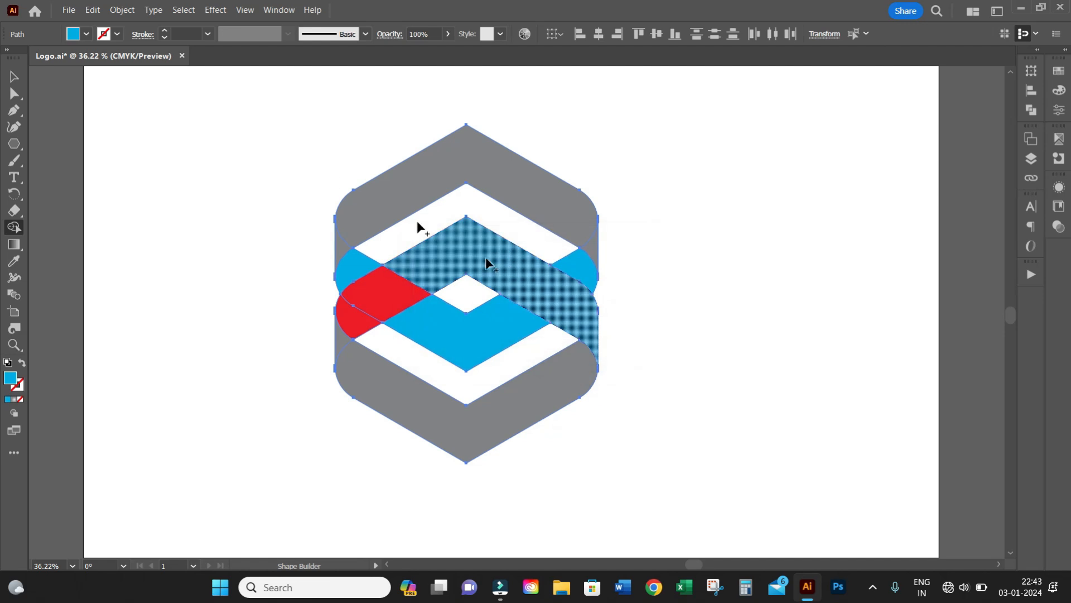
{"action": "left_click", "coordinate": [15, 76]}
{"action": "left_click", "coordinate": [689, 353]}
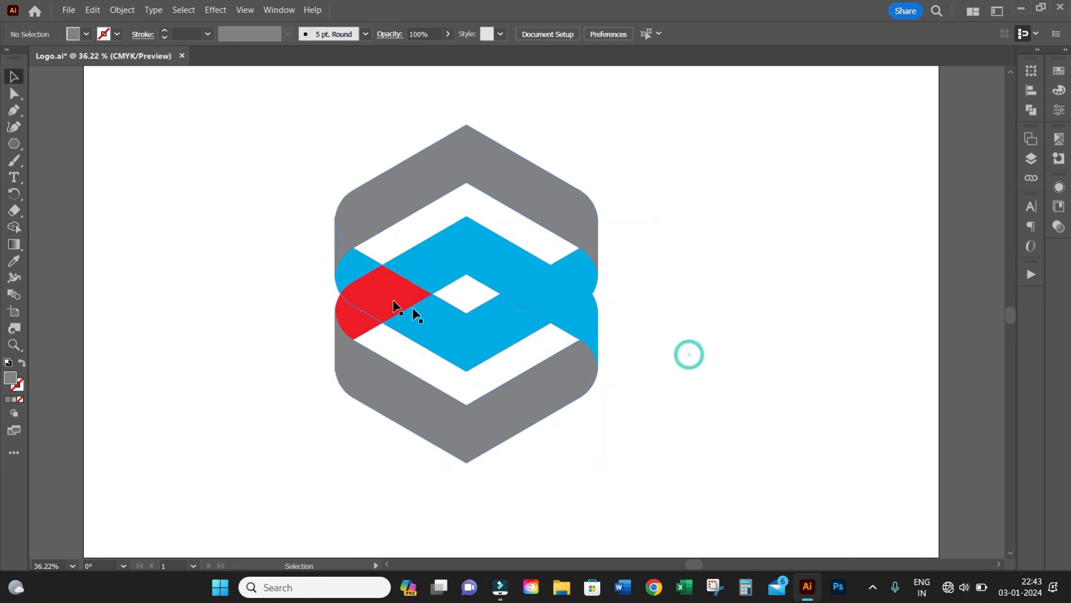
- With Shape Builder, merge the downward chevron from its lower cyan arm through the red crossing to the left edge, using the grey fill
{"action": "left_click_drag", "start_coordinate": [286, 155], "coordinate": [541, 467]}
{"action": "left_click", "coordinate": [14, 227]}
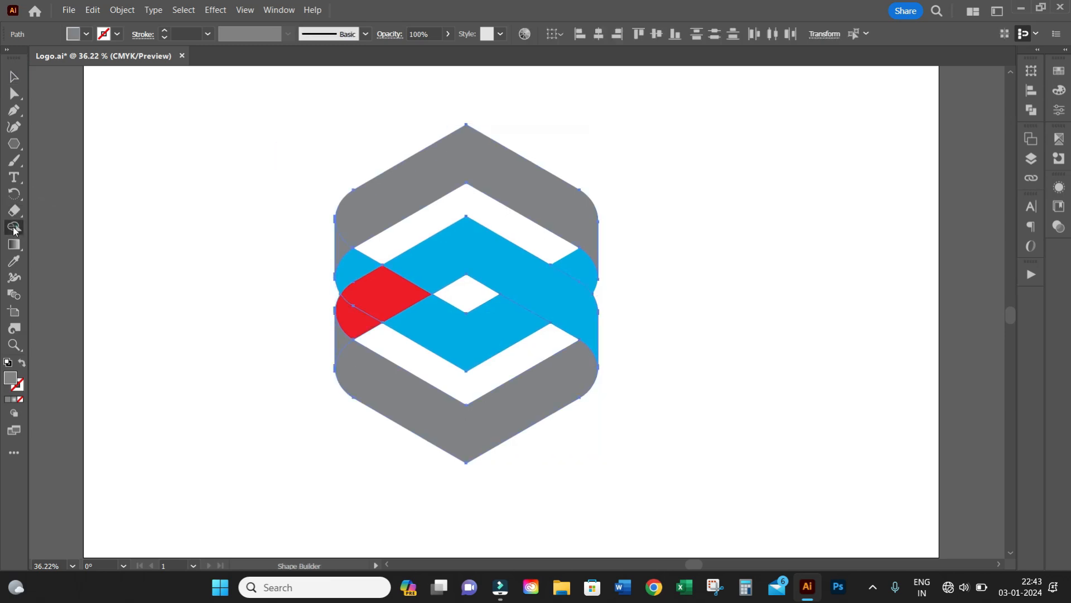
{"action": "mouse_move", "coordinate": [433, 329]}
{"action": "left_mouse_down"}
{"action": "mouse_move", "coordinate": [395, 307]}
{"action": "mouse_move", "coordinate": [344, 251]}
{"action": "left_mouse_up"}
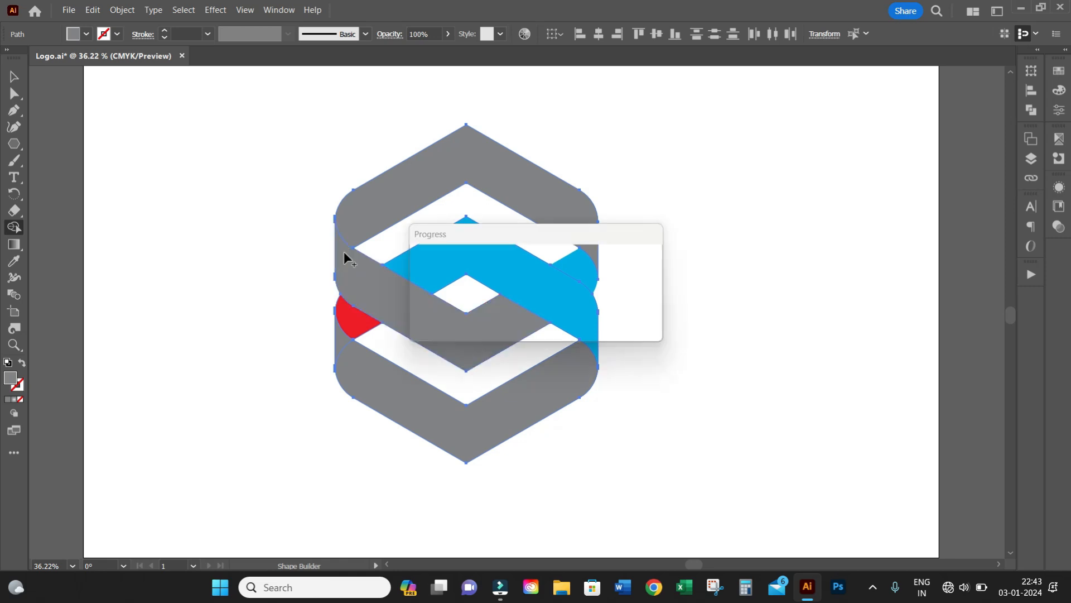
{"action": "left_click", "coordinate": [14, 75]}
{"action": "left_click", "coordinate": [157, 145]}
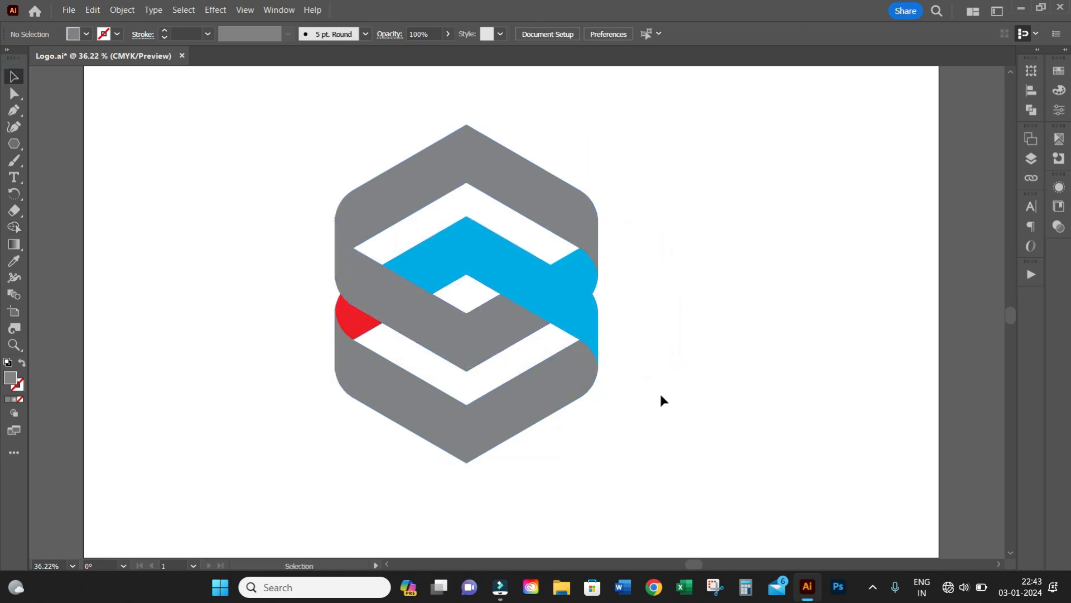
{"action": "key", "text": "z"}
{"action": "left_click", "coordinate": [578, 347]}
{"action": "left_click", "coordinate": [579, 347], "text": "alt"}
{"action": "left_click", "coordinate": [14, 76]}
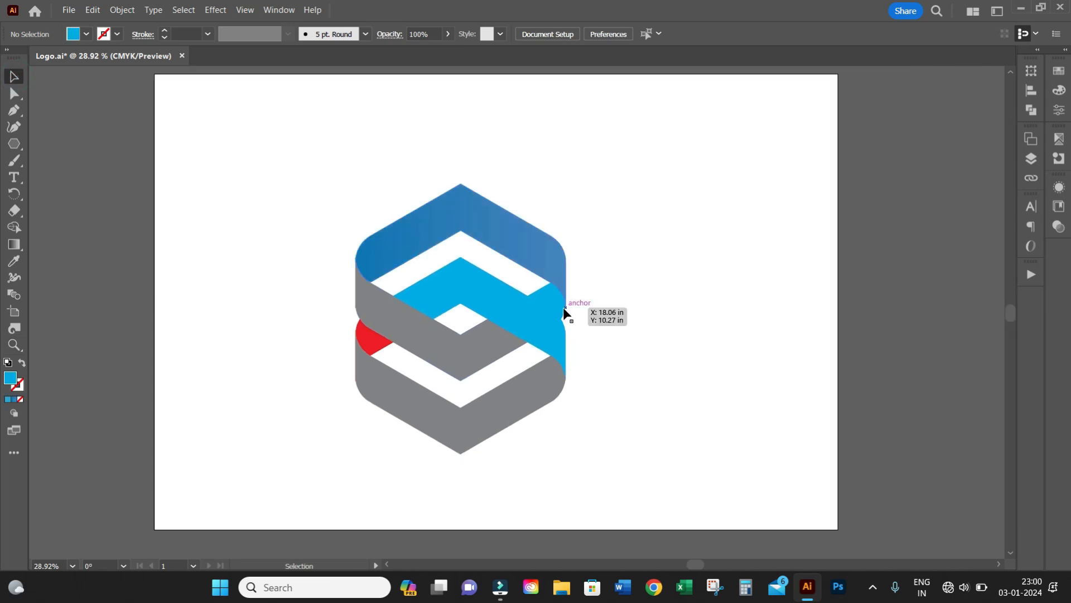
{"action": "left_click_drag", "start_coordinate": [552, 300], "coordinate": [589, 304]}
{"action": "key", "text": "ctrl+z"}
{"action": "left_click_drag", "start_coordinate": [365, 342], "coordinate": [287, 327]}
{"action": "key", "text": "ctrl+z"}
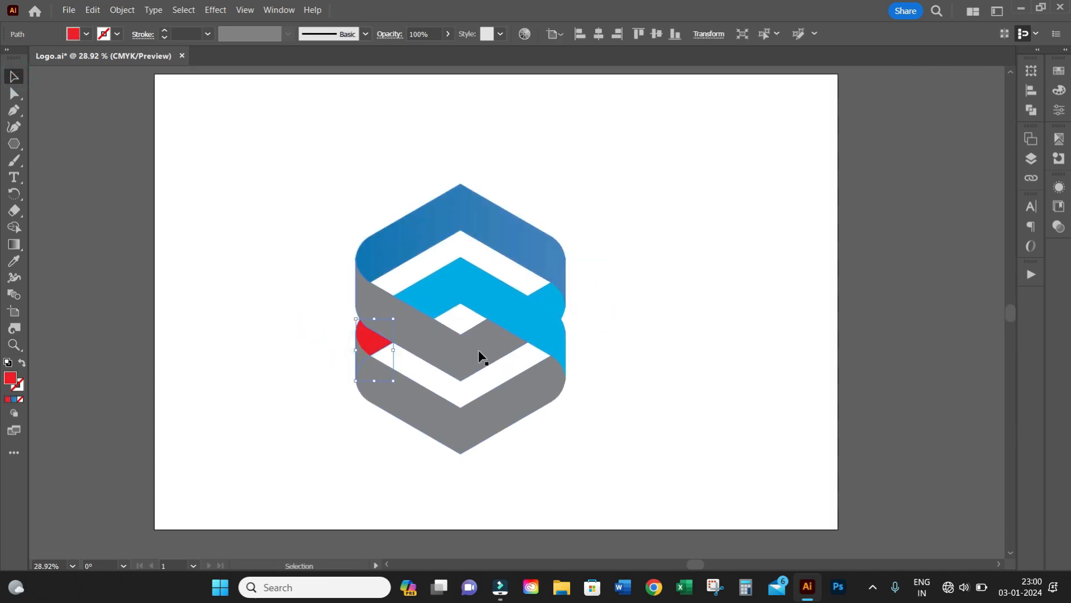
- Unite the small cyan piece at the right edge with the grey downward-pointing middle chevron using Pathfinder
{"action": "left_click", "coordinate": [551, 297]}
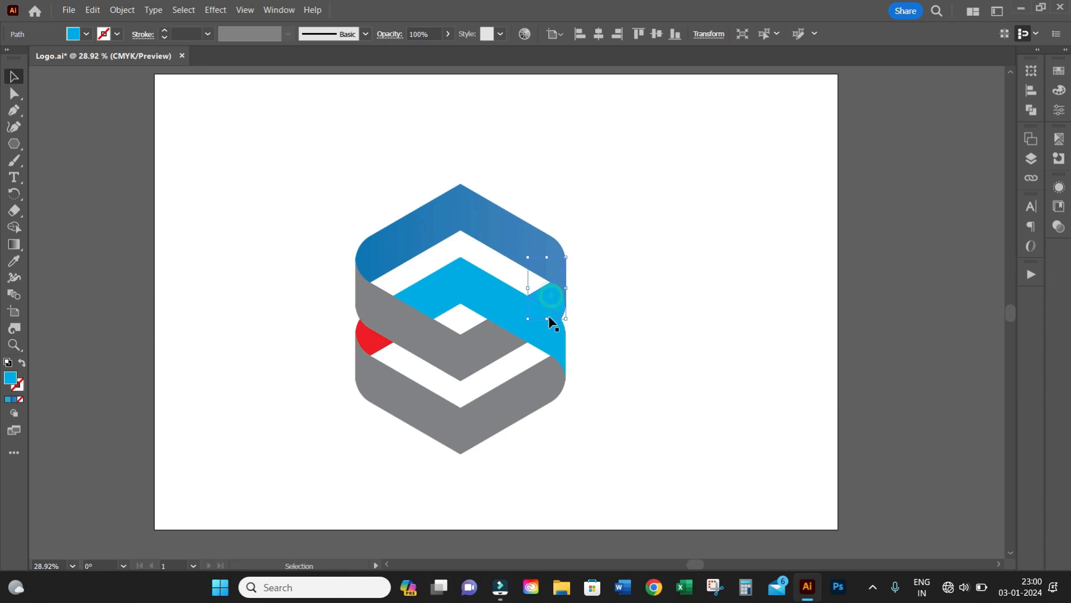
{"action": "left_click", "coordinate": [489, 349], "text": "shift"}
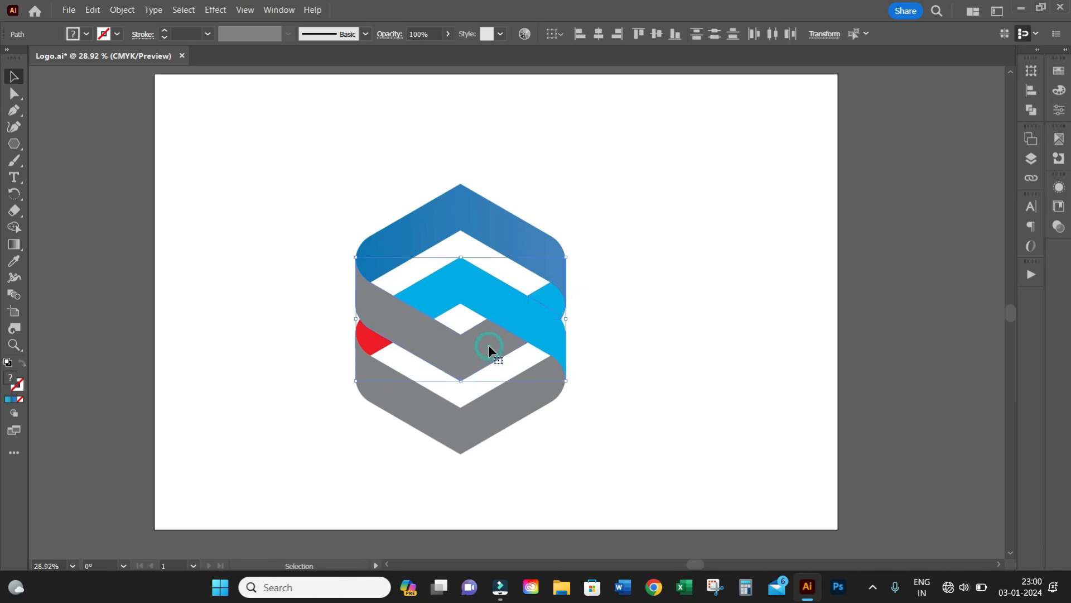
{"action": "left_click", "coordinate": [279, 10]}
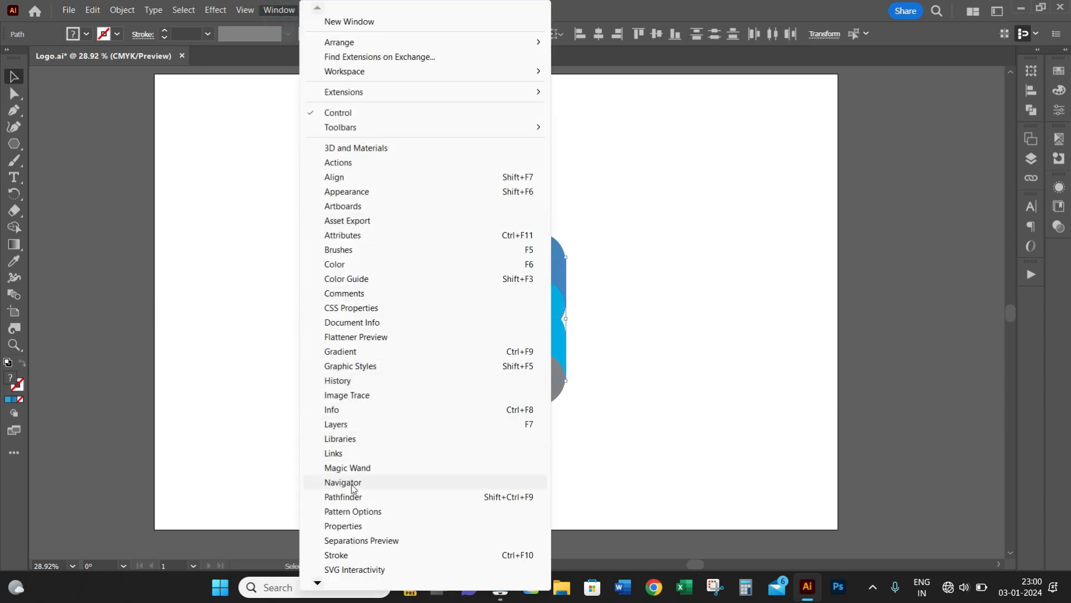
{"action": "left_click", "coordinate": [354, 497]}
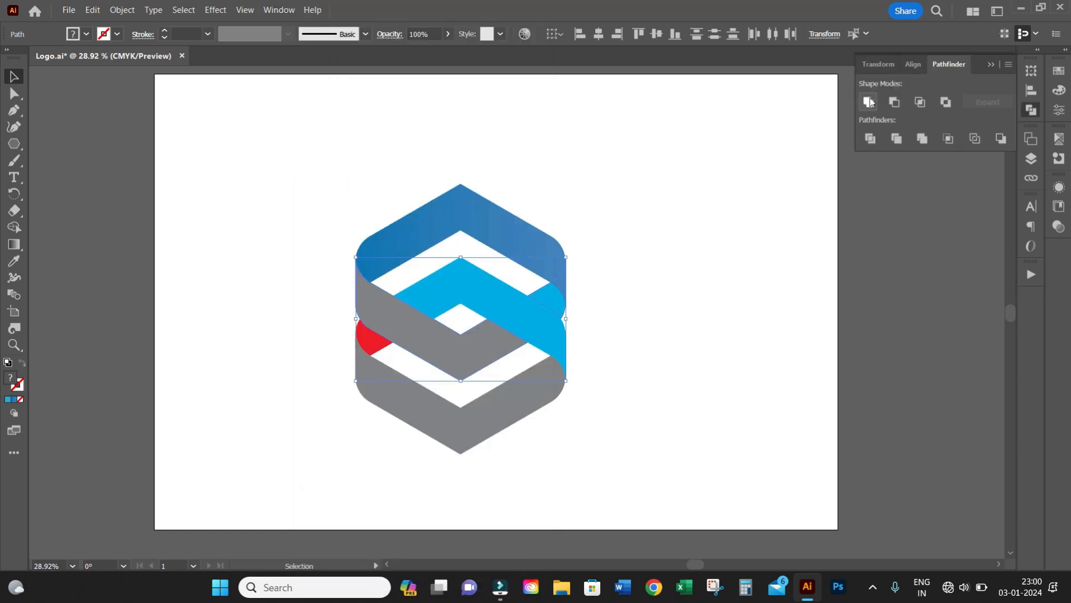
{"action": "left_click", "coordinate": [870, 102]}
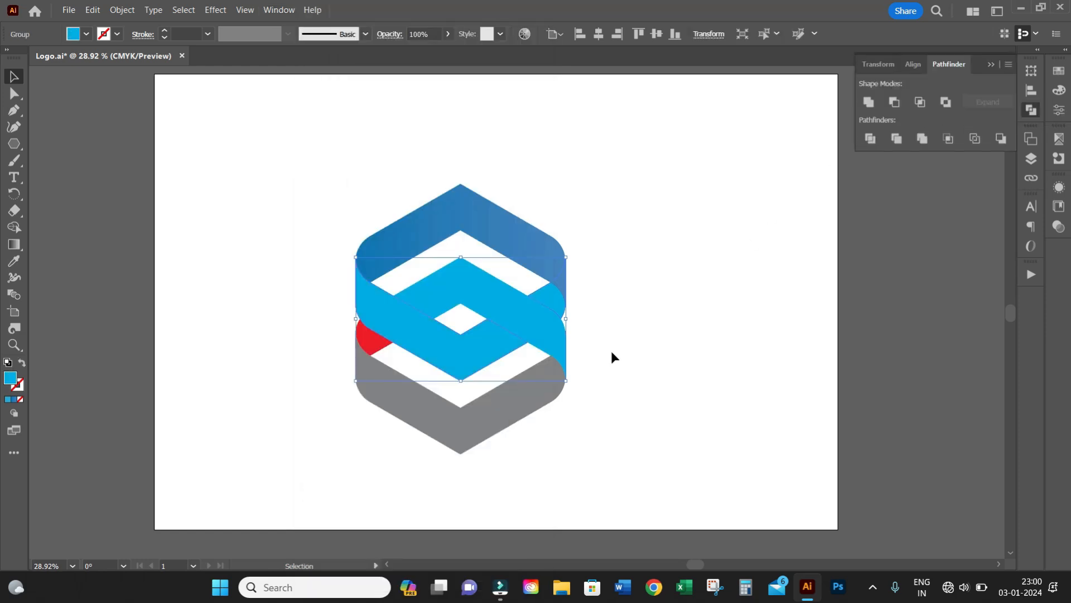
{"action": "left_click_drag", "start_coordinate": [463, 361], "coordinate": [529, 395]}
{"action": "key", "text": "ctrl+z"}
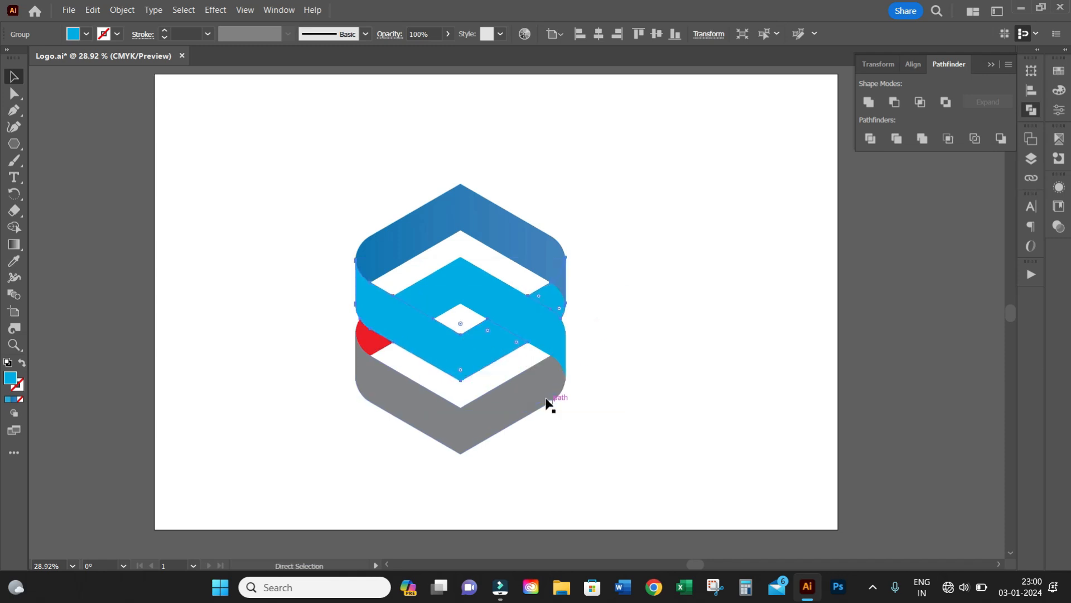
- Unite the red piece at the left edge with the cyan upward-pointing chevron using Pathfinder
{"action": "left_click", "coordinate": [367, 335]}
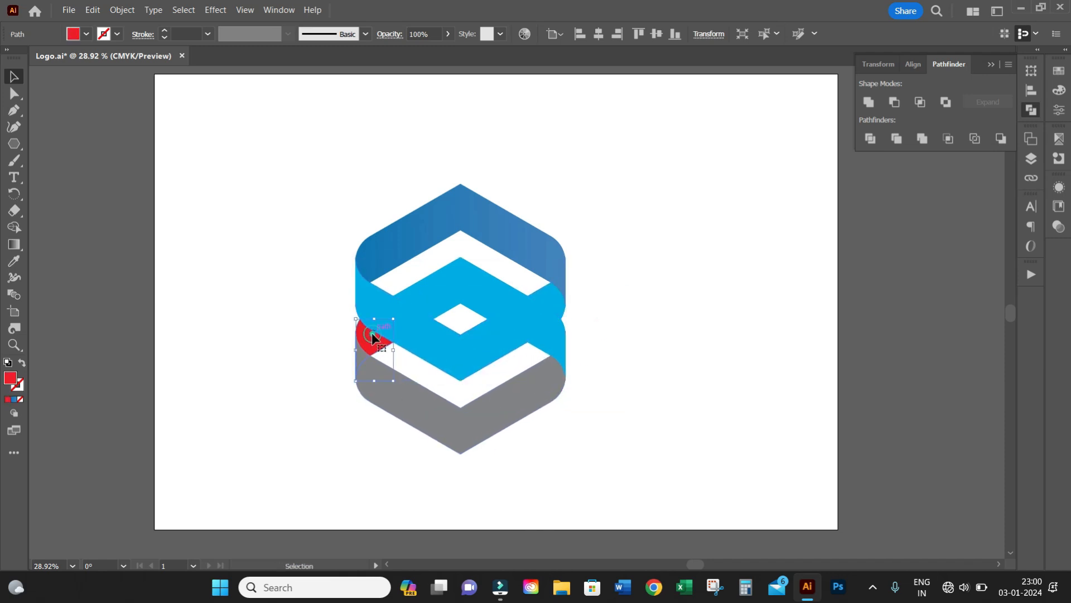
{"action": "left_click", "coordinate": [450, 279], "text": "shift"}
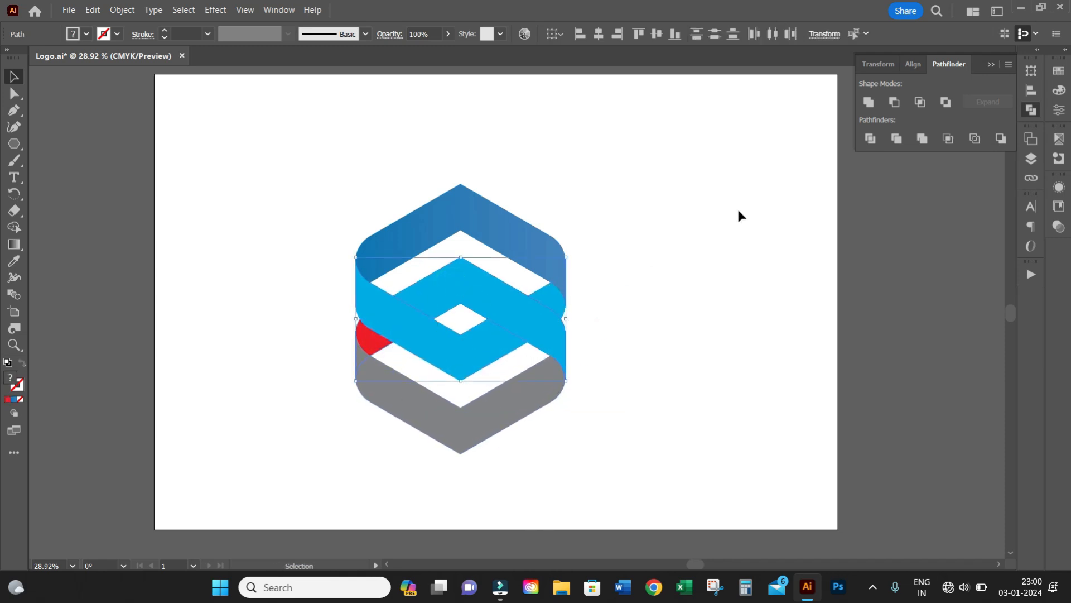
{"action": "left_click", "coordinate": [869, 103]}
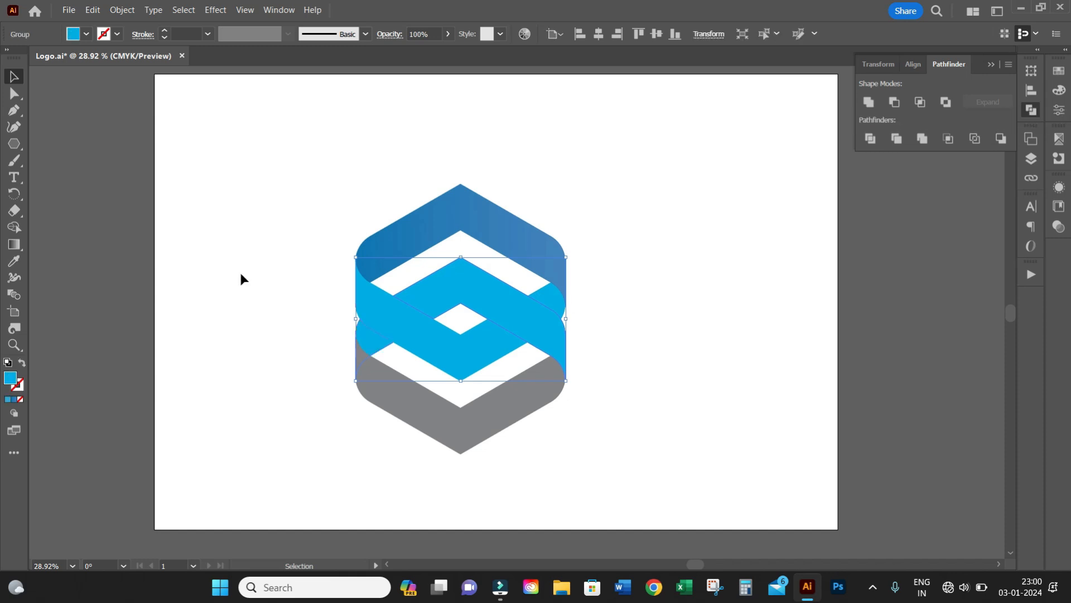
{"action": "left_click", "coordinate": [196, 177]}
{"action": "left_click_drag", "start_coordinate": [256, 147], "coordinate": [623, 489]}
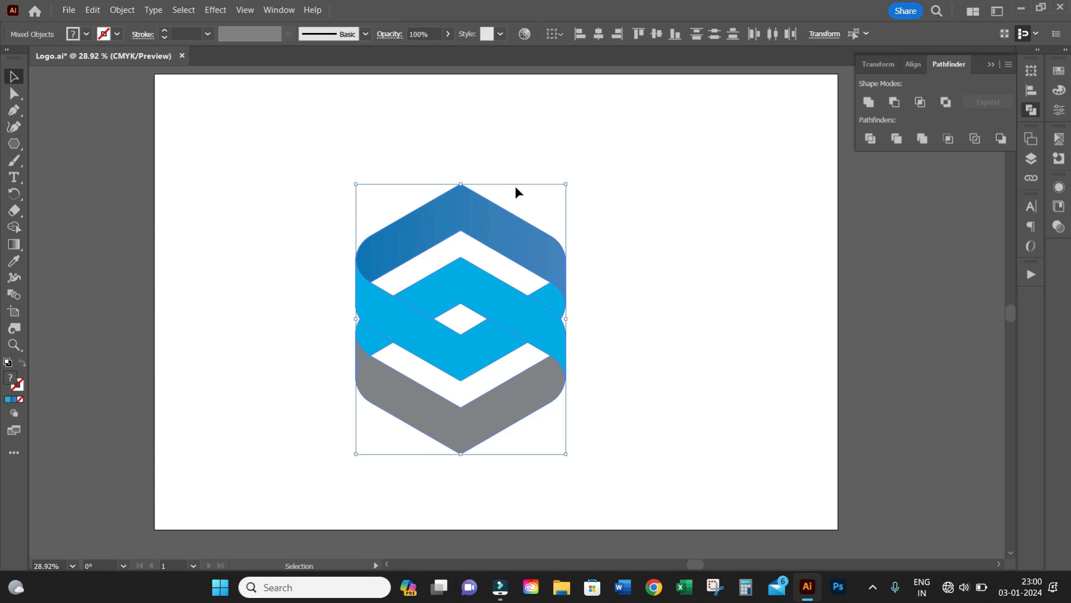
{"action": "left_click", "coordinate": [504, 156]}
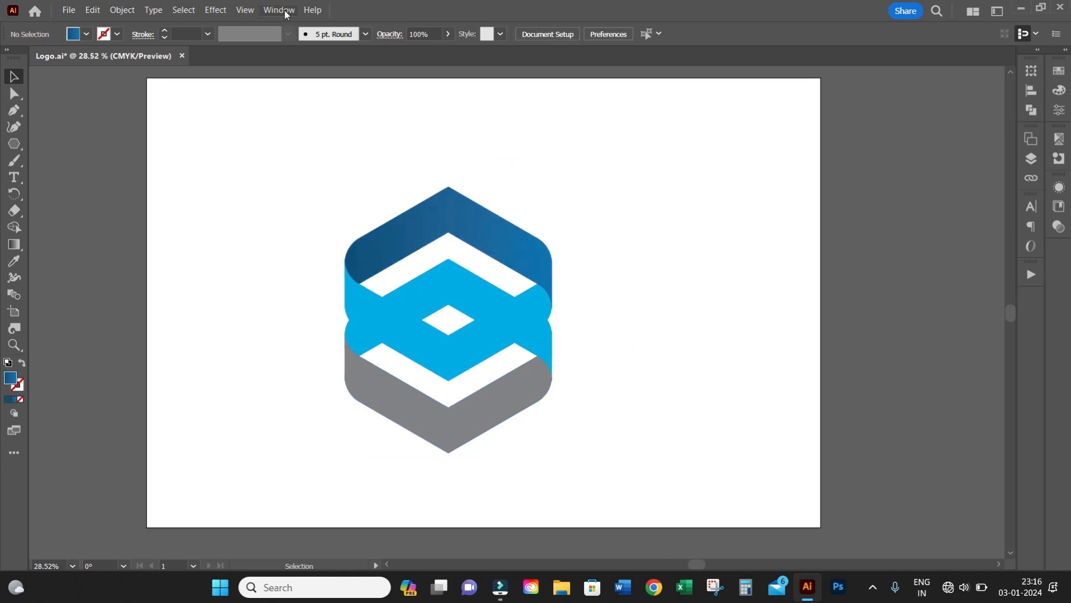
- Fill the top chevron with the linear white-to-black gradient and change its black end stop to medium blue
{"action": "left_click", "coordinate": [284, 11]}
{"action": "left_click", "coordinate": [372, 351]}
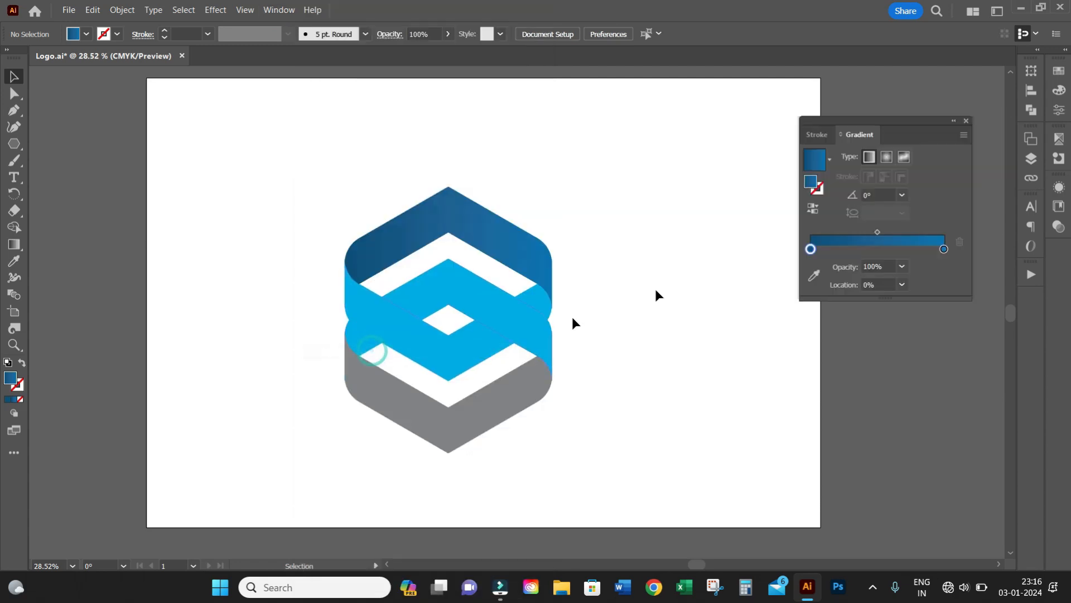
{"action": "left_click", "coordinate": [476, 226]}
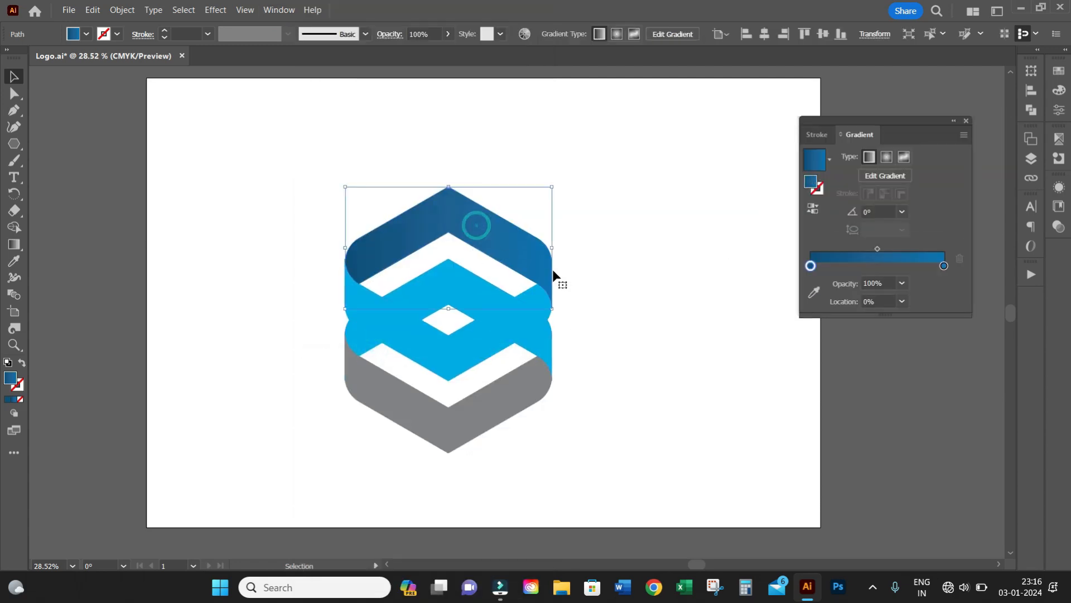
{"action": "left_click", "coordinate": [830, 159]}
{"action": "left_click", "coordinate": [768, 188]}
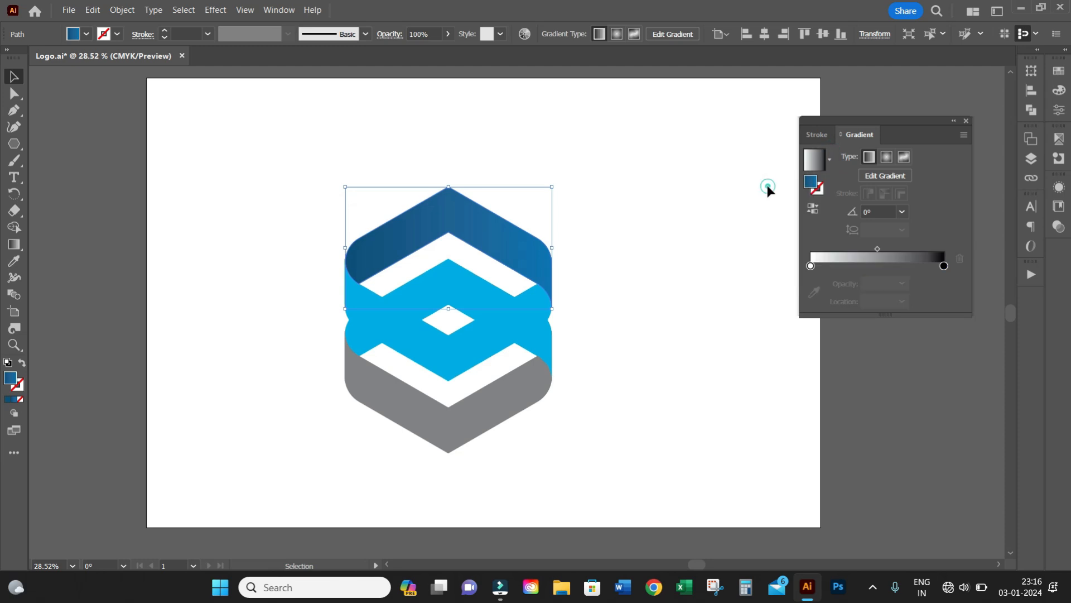
{"action": "double_click", "coordinate": [943, 266]}
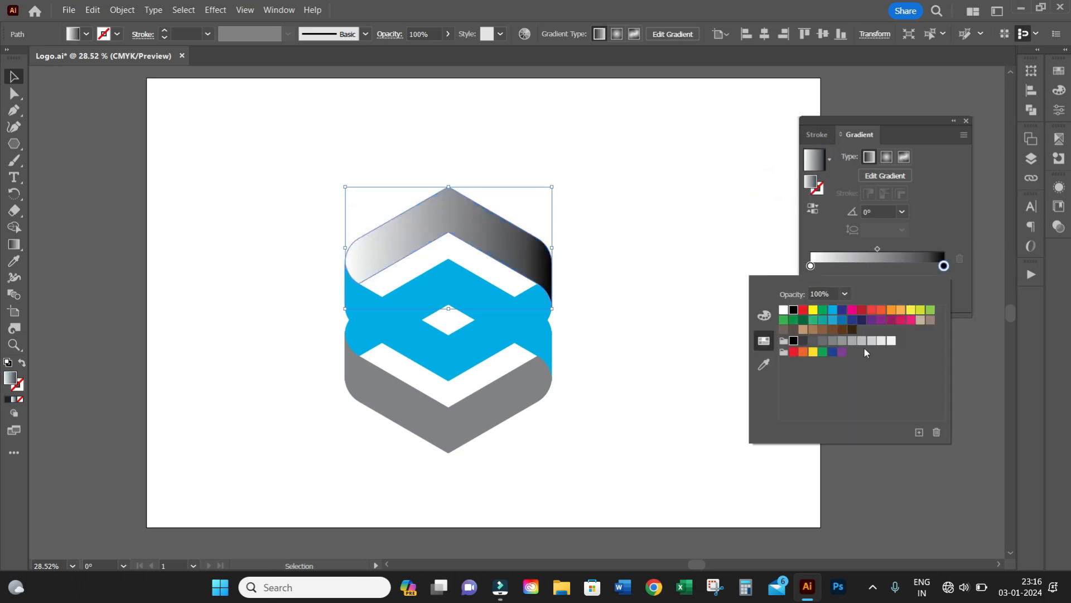
{"action": "left_click", "coordinate": [843, 321]}
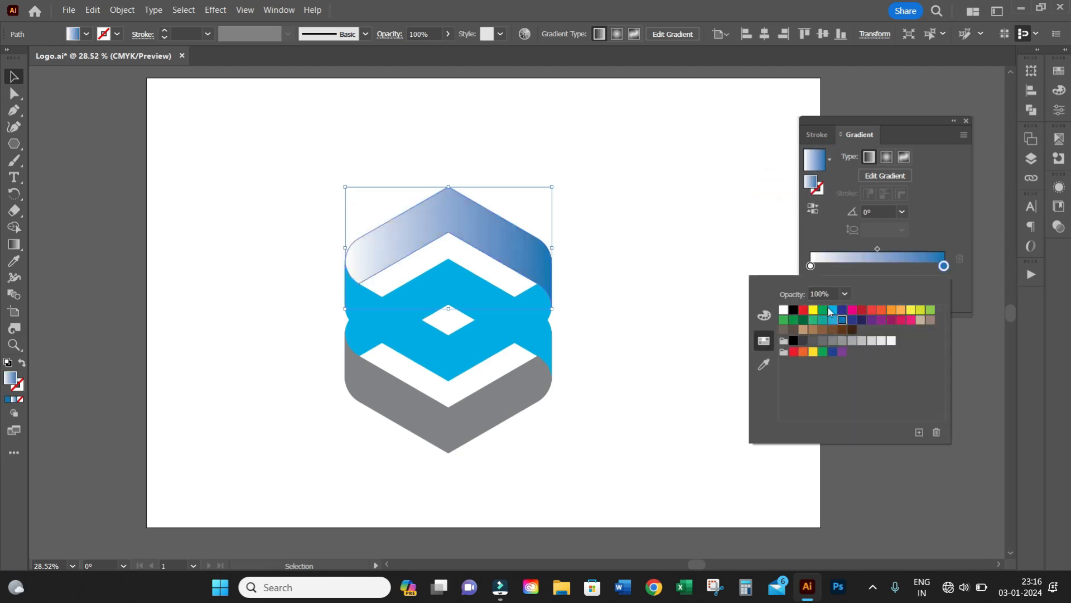
{"action": "key", "text": "Escape"}
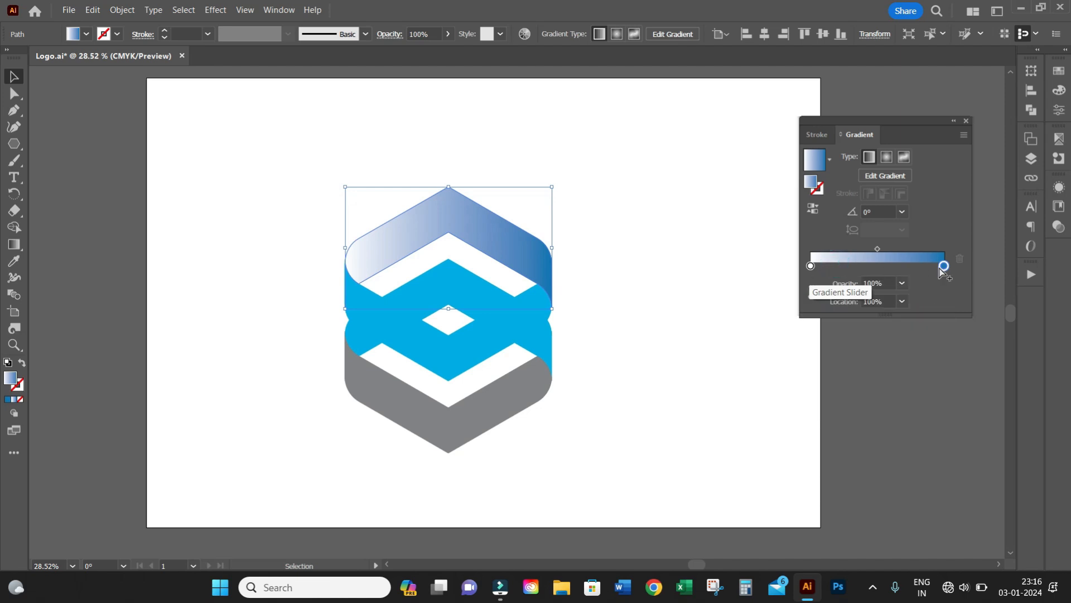
- Duplicate the blue gradient stop, remove the white stop and place the blue duplicate at location 0%
{"action": "left_click_drag", "start_coordinate": [943, 267], "coordinate": [882, 267]}
{"action": "left_click", "coordinate": [811, 266]}
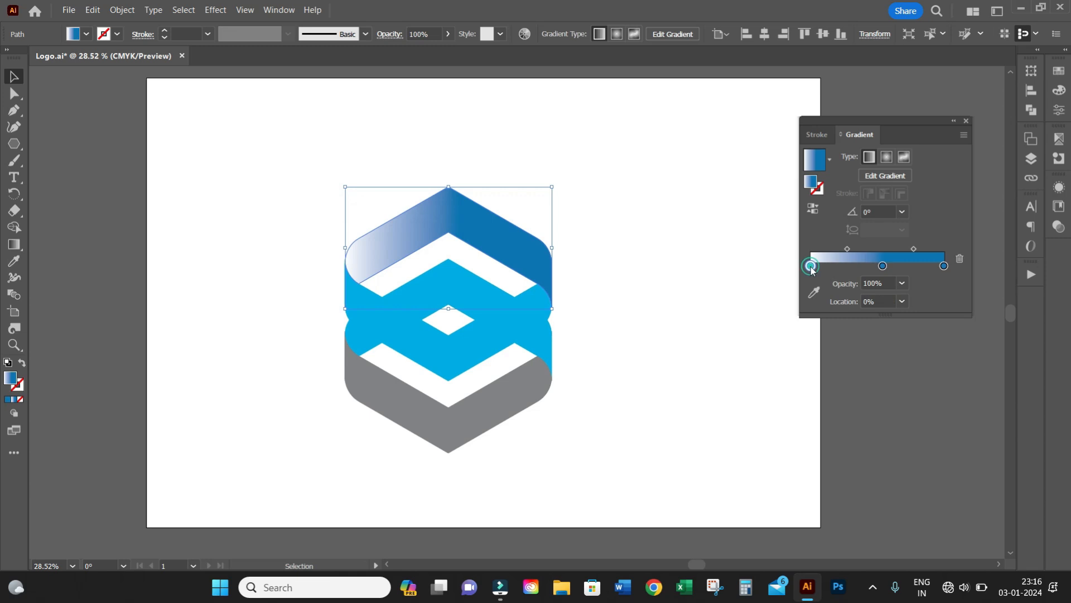
{"action": "left_click_drag", "start_coordinate": [808, 282], "coordinate": [805, 287]}
{"action": "left_click_drag", "start_coordinate": [883, 267], "coordinate": [810, 267]}
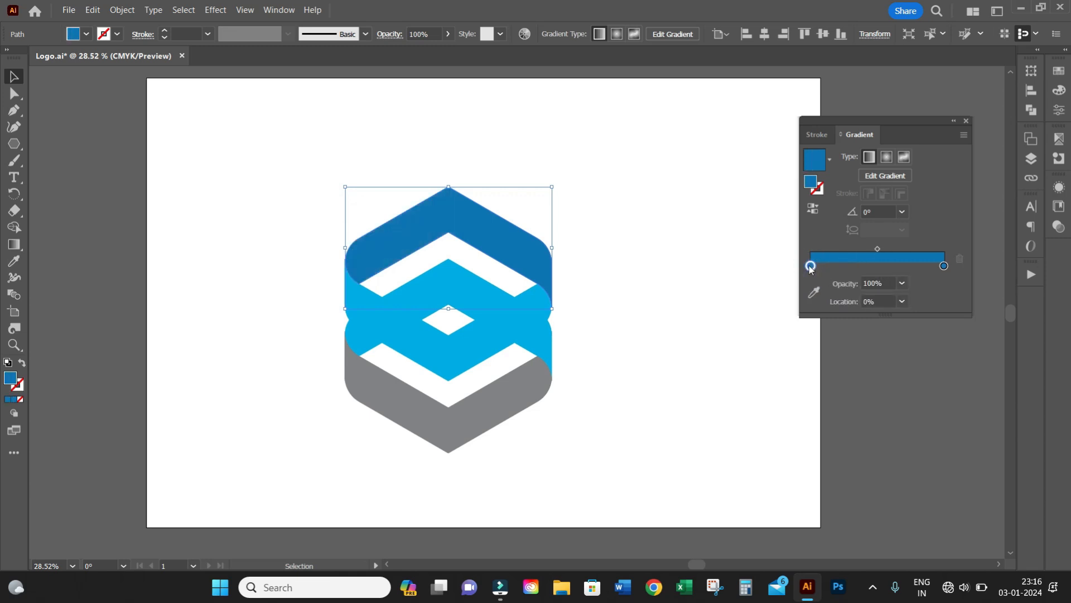
- Darken the gradient's start stop to 42% brightness in HSB and move the midpoint to about 18.4%
{"action": "double_click", "coordinate": [810, 267]}
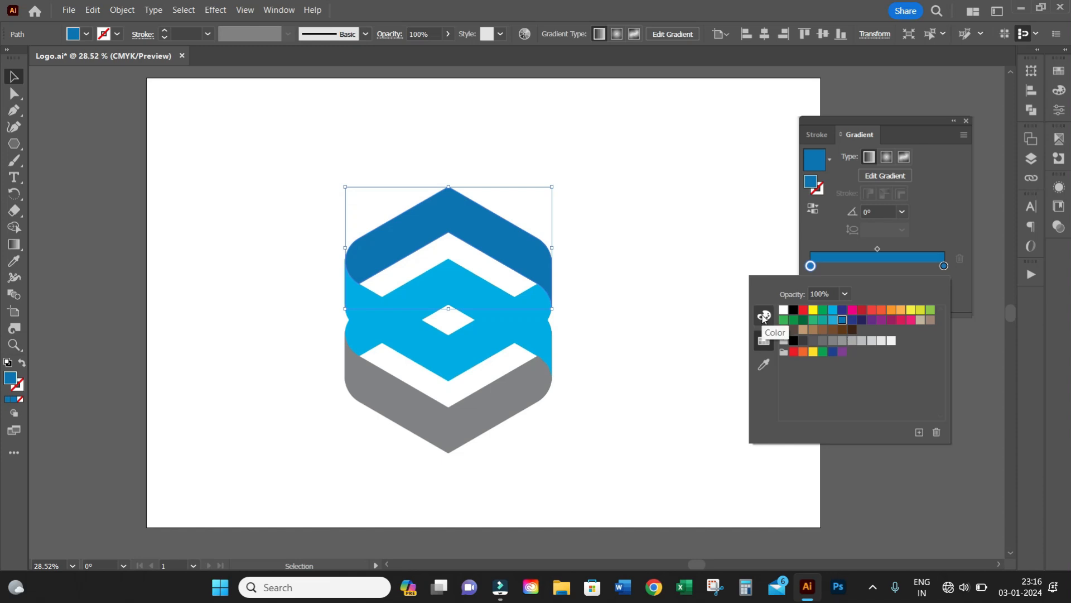
{"action": "left_click", "coordinate": [764, 317]}
{"action": "left_click", "coordinate": [942, 282]}
{"action": "left_click", "coordinate": [988, 311]}
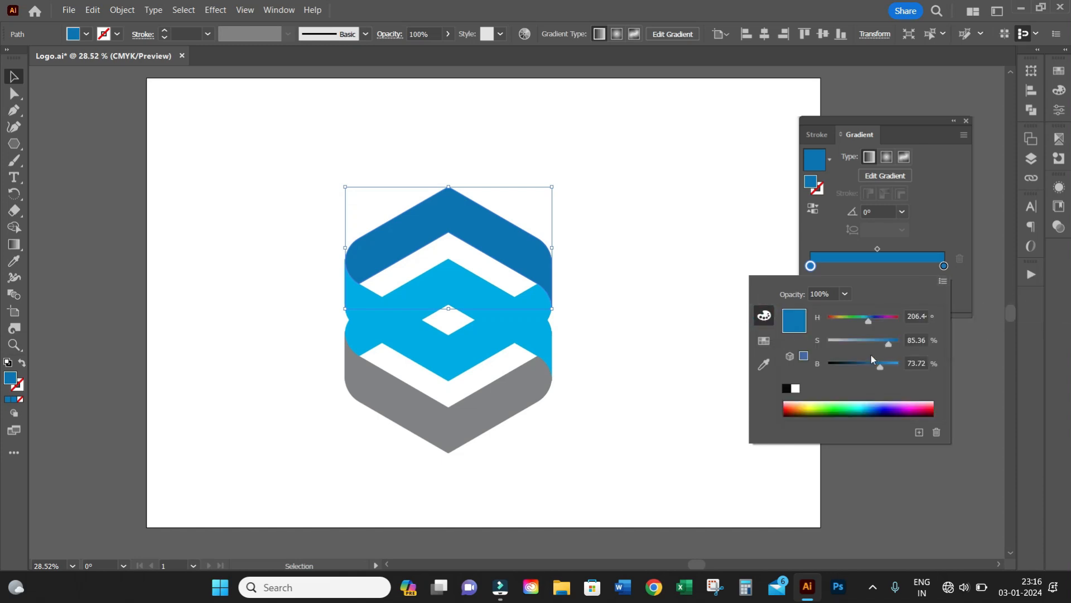
{"action": "left_click_drag", "start_coordinate": [880, 368], "coordinate": [857, 366]}
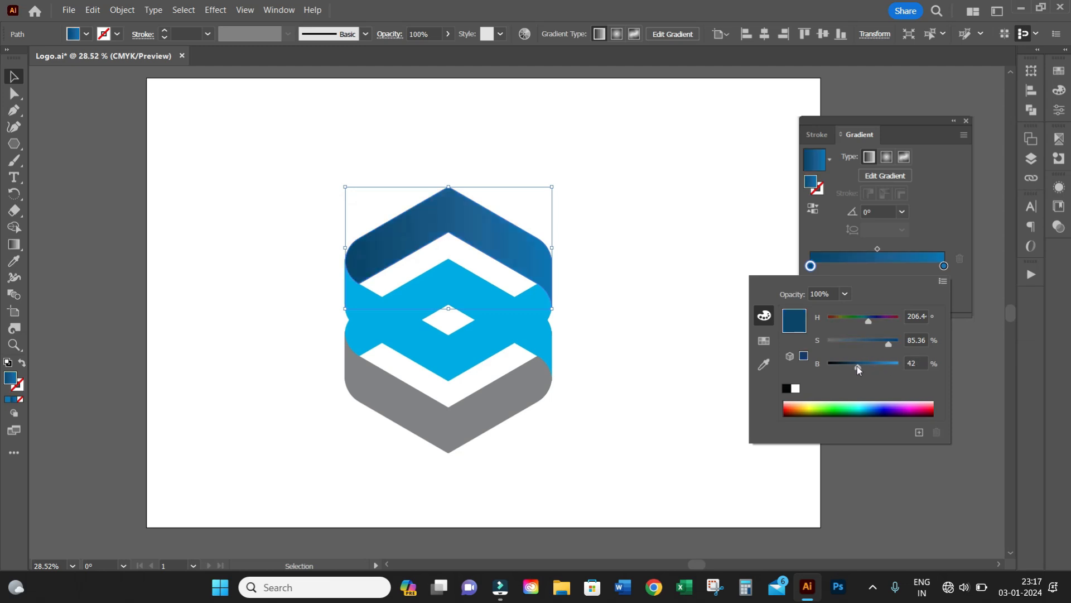
{"action": "left_click_drag", "start_coordinate": [877, 249], "coordinate": [836, 250]}
{"action": "left_click", "coordinate": [14, 78]}
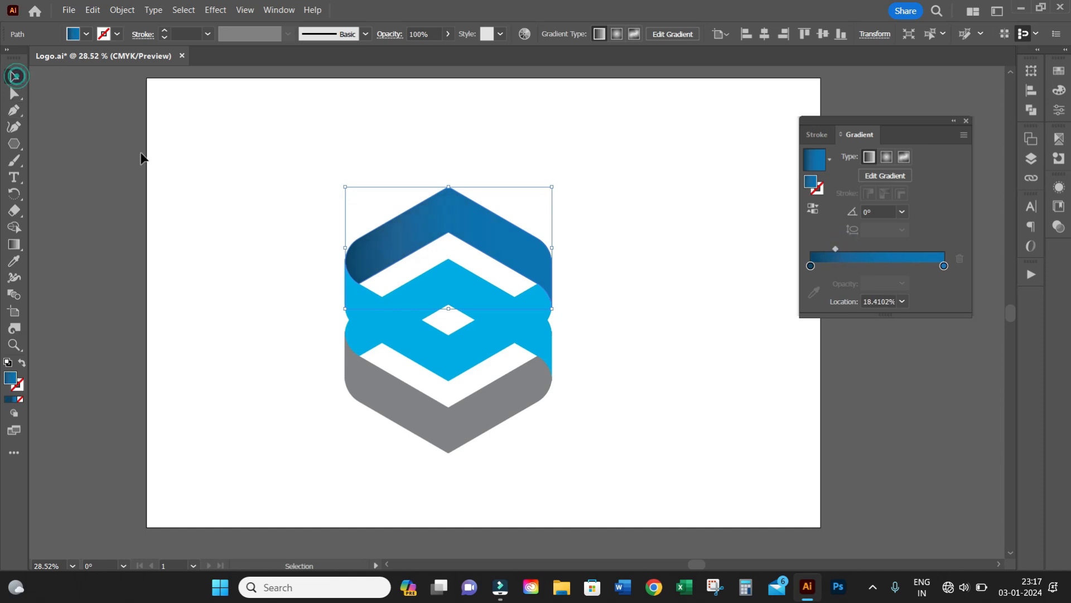
{"action": "left_click", "coordinate": [140, 154]}
- Copy the top chevron's blue gradient onto the downward-pointing middle band with the Eyedropper and reverse it
{"action": "left_click", "coordinate": [454, 353]}
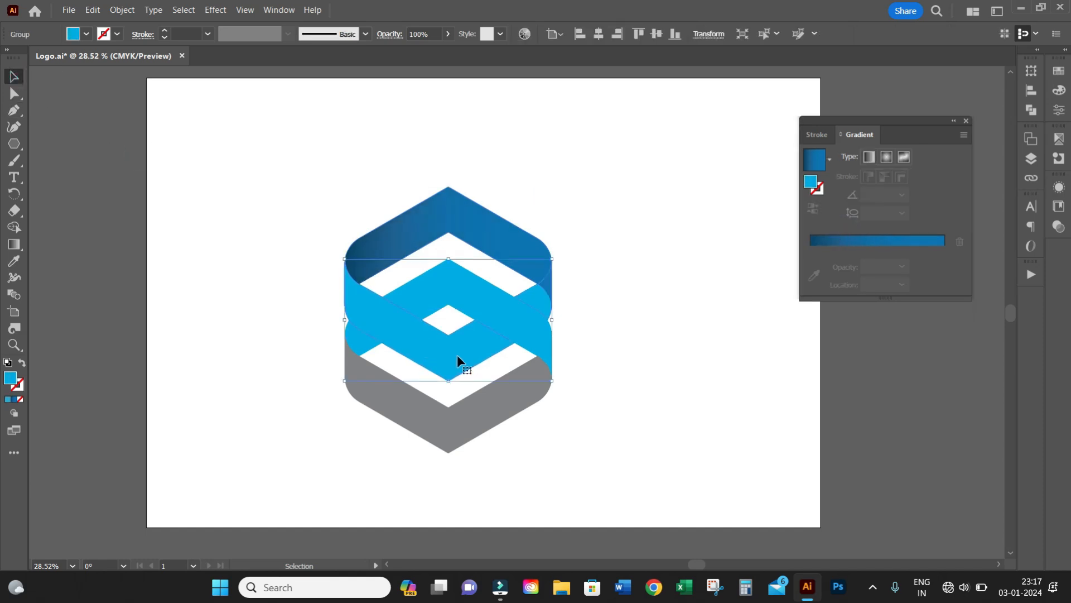
{"action": "left_click", "coordinate": [14, 260]}
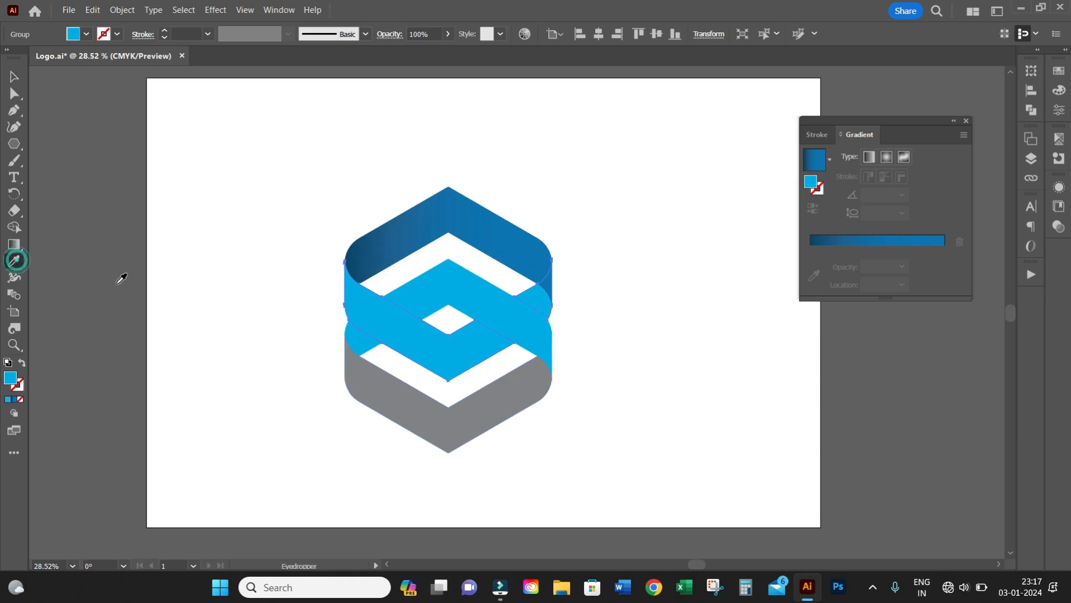
{"action": "left_click", "coordinate": [448, 212]}
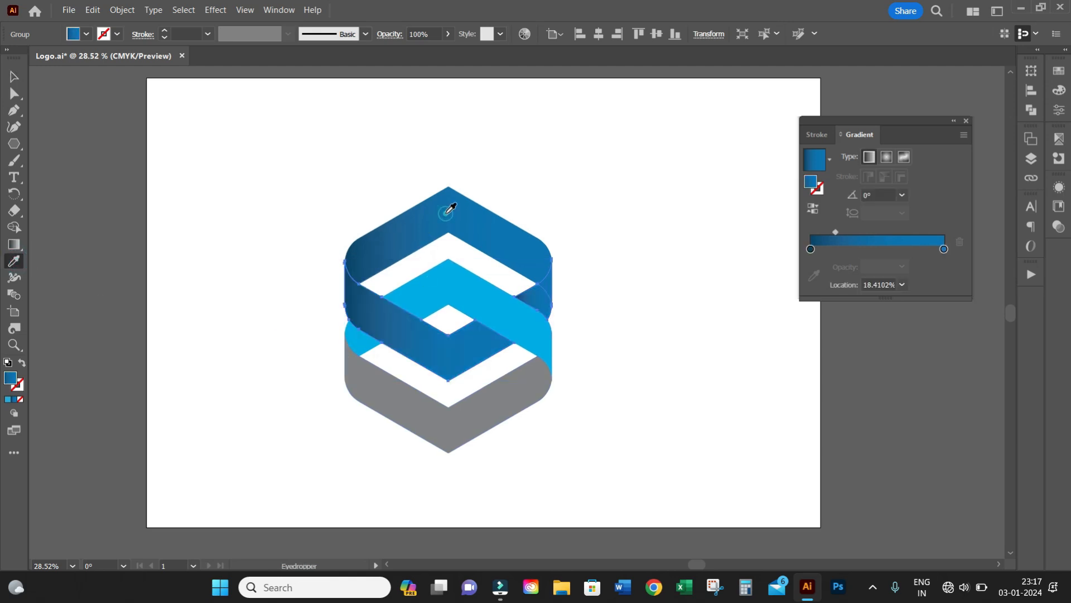
{"action": "left_click", "coordinate": [814, 208]}
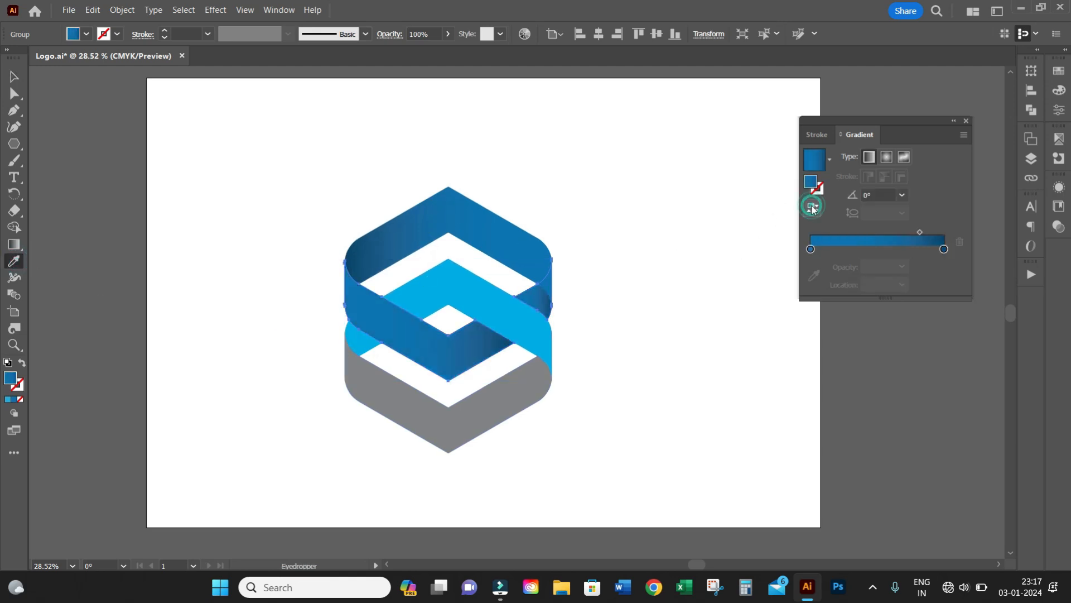
- Redraw the middle band's gradient direction at about 18° so its right arm darkens beneath the cyan band
{"action": "left_click", "coordinate": [14, 244]}
{"action": "left_click_drag", "start_coordinate": [440, 356], "coordinate": [525, 331]}
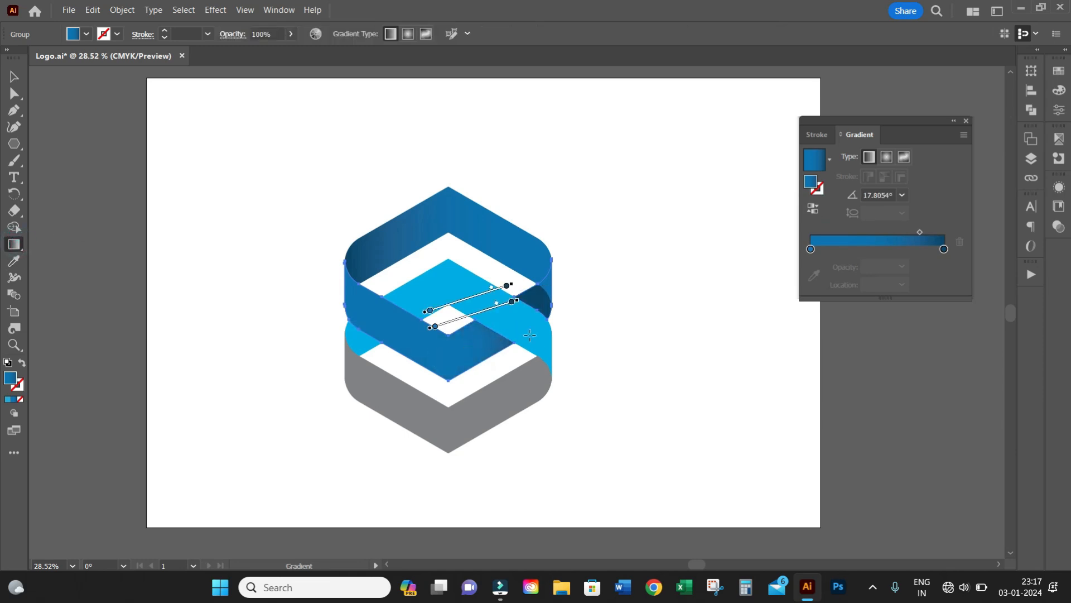
{"action": "left_click", "coordinate": [14, 76]}
{"action": "left_click", "coordinate": [192, 234]}
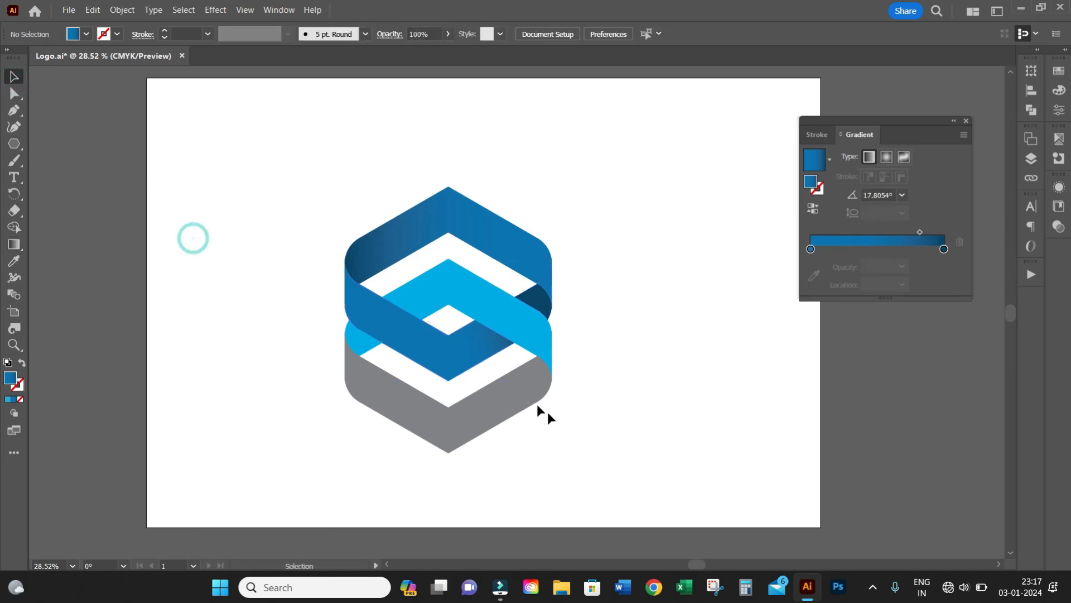
- Copy the top chevron's blue gradient onto the upward-pointing cyan band with the Eyedropper
{"action": "left_click", "coordinate": [432, 296]}
{"action": "left_click", "coordinate": [14, 261]}
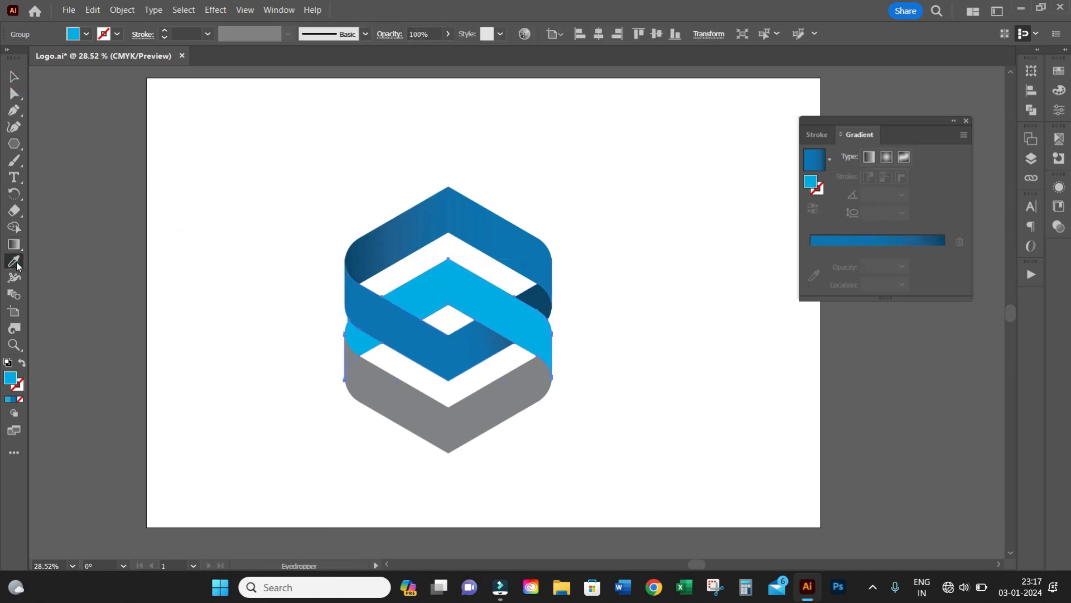
{"action": "left_click", "coordinate": [465, 207]}
{"action": "left_click", "coordinate": [14, 77]}
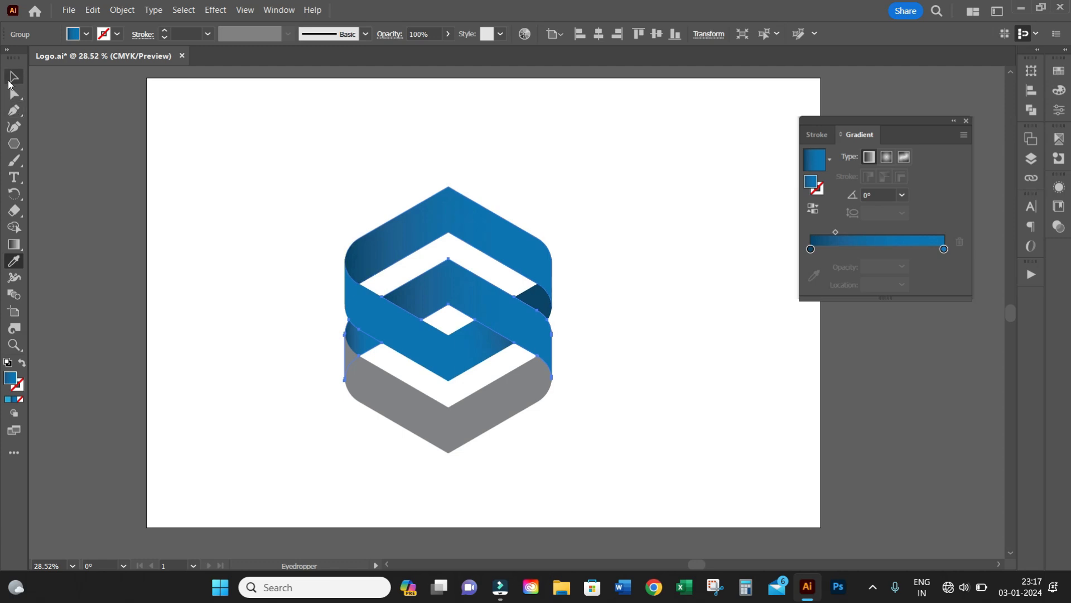
- Recolor the gradient's end stop with the orange swatch and replace the dark blue start stop with an orange duplicate at location 0%
{"action": "double_click", "coordinate": [944, 249]}
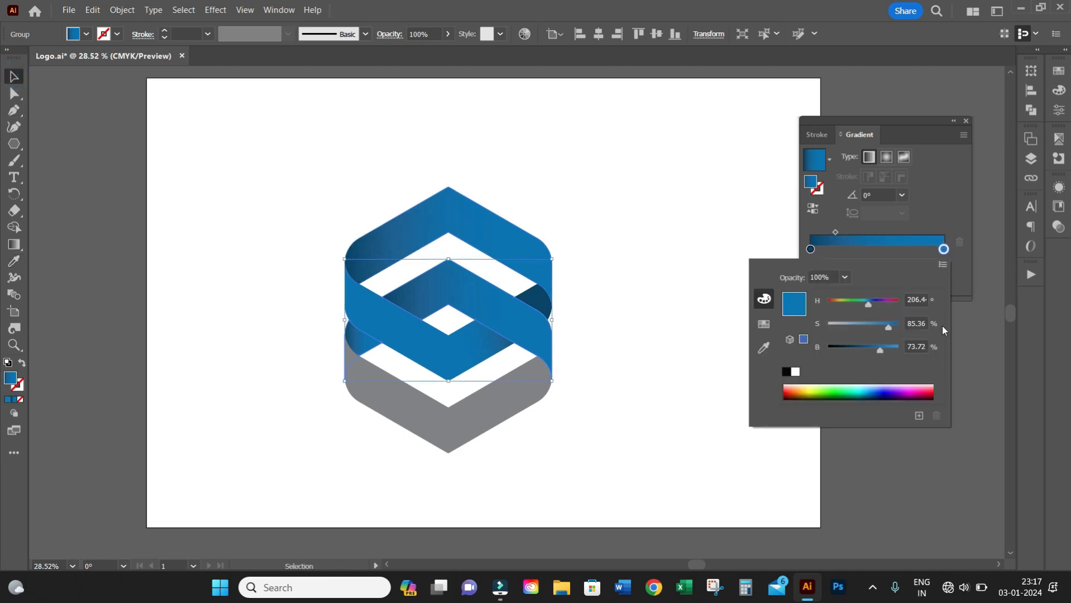
{"action": "left_click", "coordinate": [764, 324]}
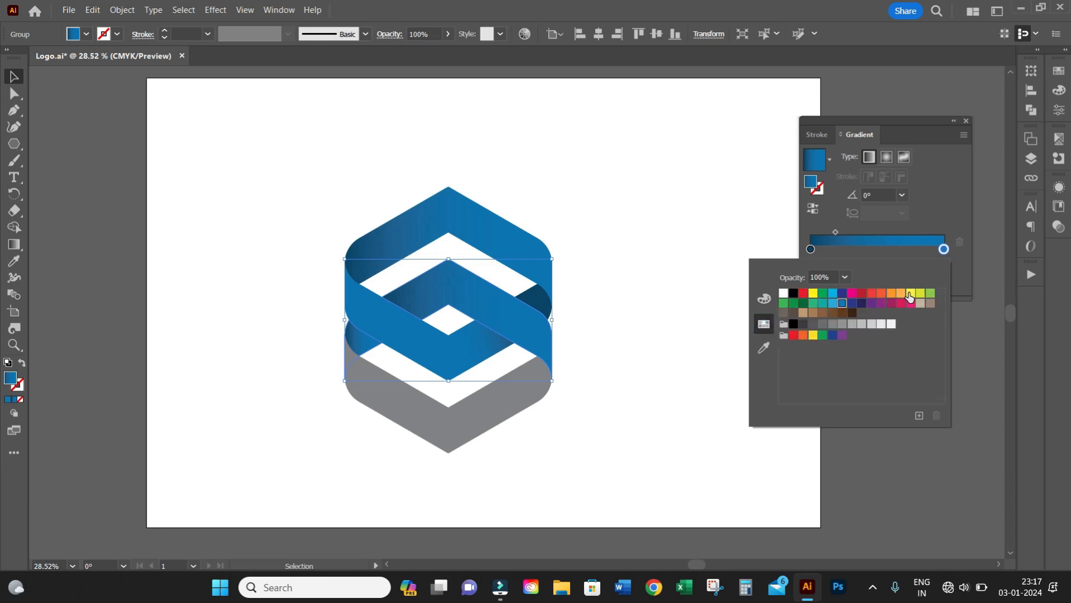
{"action": "left_click", "coordinate": [892, 294]}
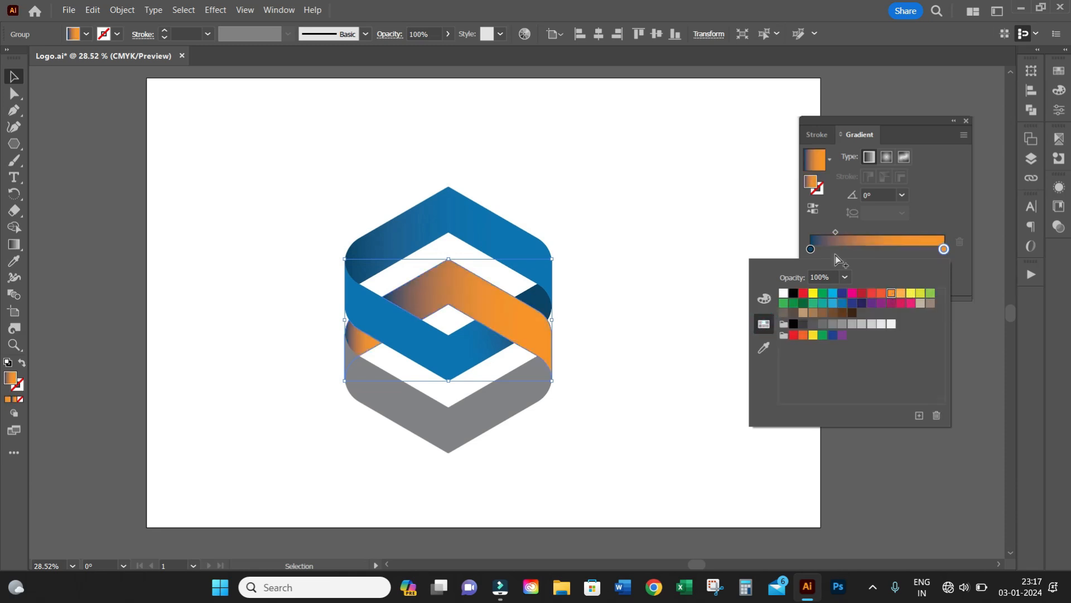
{"action": "left_click", "coordinate": [810, 250]}
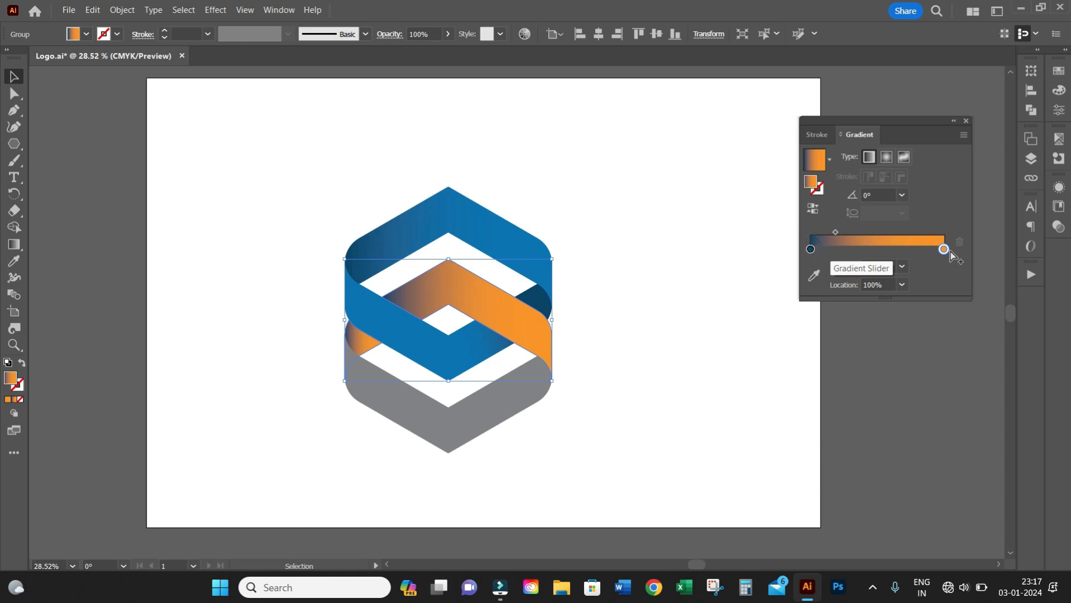
{"action": "left_click", "coordinate": [944, 250]}
{"action": "left_click_drag", "start_coordinate": [944, 250], "coordinate": [812, 251]}
- Darken the orange gradient's start stop to 65% brightness in HSB
{"action": "double_click", "coordinate": [811, 250]}
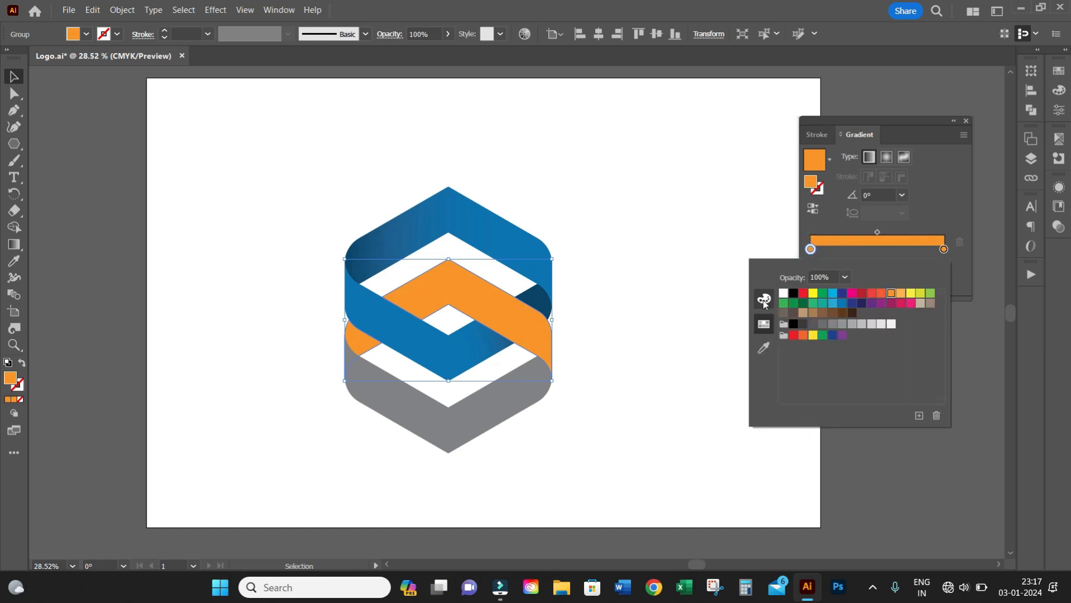
{"action": "left_click", "coordinate": [764, 298]}
{"action": "mouse_move", "coordinate": [897, 350]}
{"action": "left_mouse_down"}
{"action": "mouse_move", "coordinate": [867, 350]}
{"action": "mouse_move", "coordinate": [877, 349]}
{"action": "left_mouse_up"}
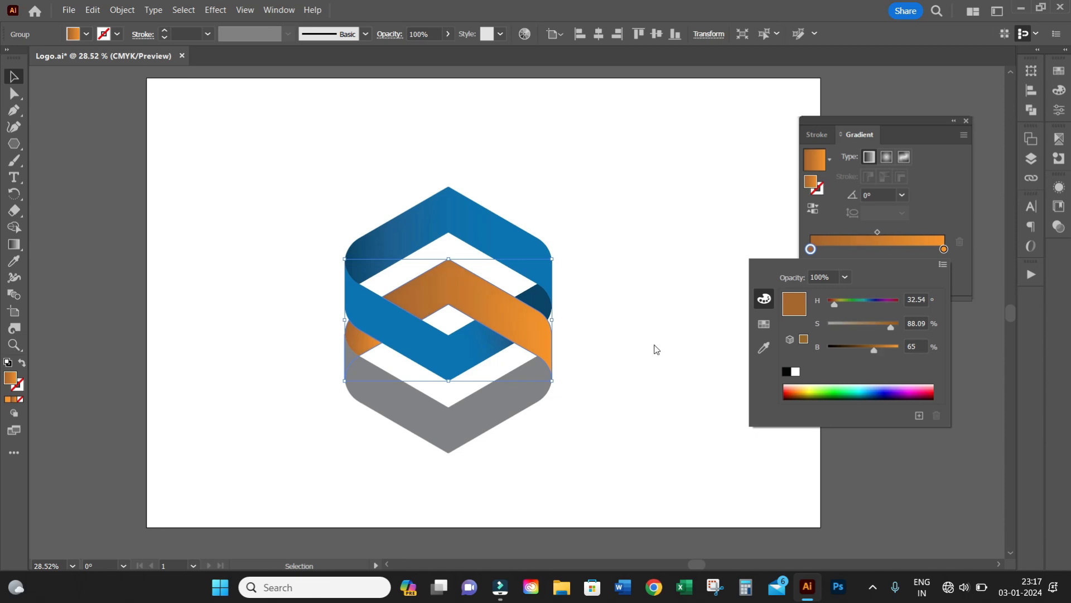
- Adjust the orange band's gradient midpoints, shifting the large piece's toward its dark end and the small left piece's toward its light end
{"action": "left_click", "coordinate": [14, 244]}
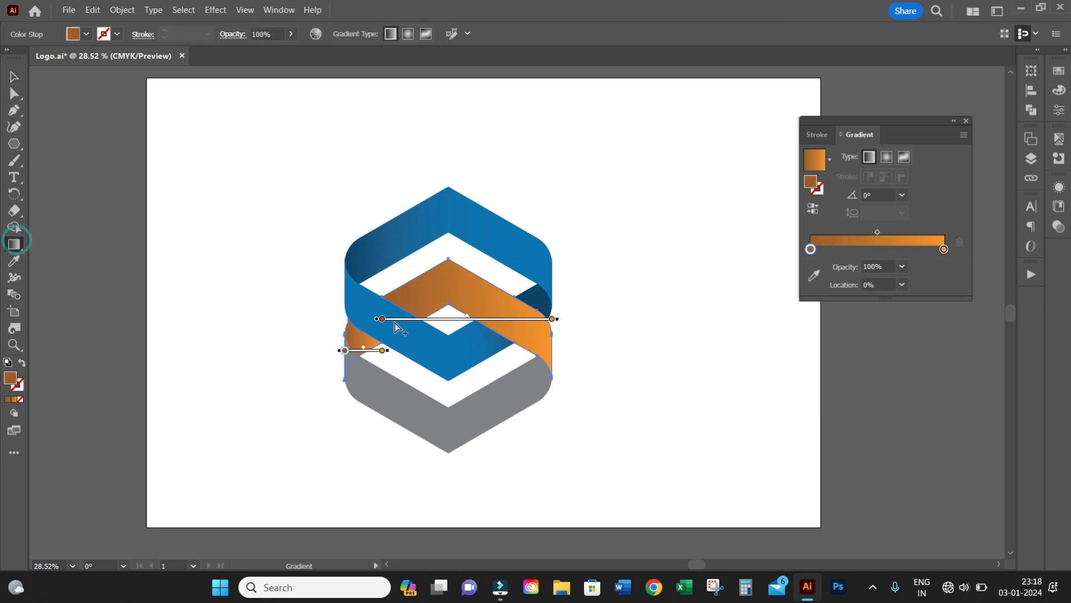
{"action": "left_click", "coordinate": [366, 348]}
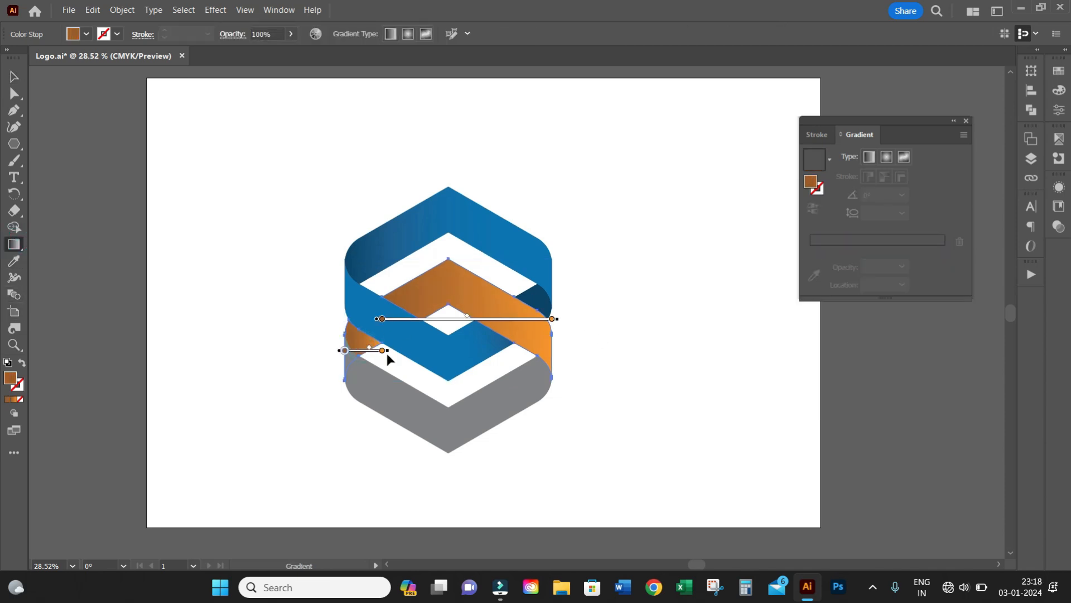
{"action": "left_click", "coordinate": [383, 351]}
{"action": "left_click_drag", "start_coordinate": [468, 320], "coordinate": [428, 322]}
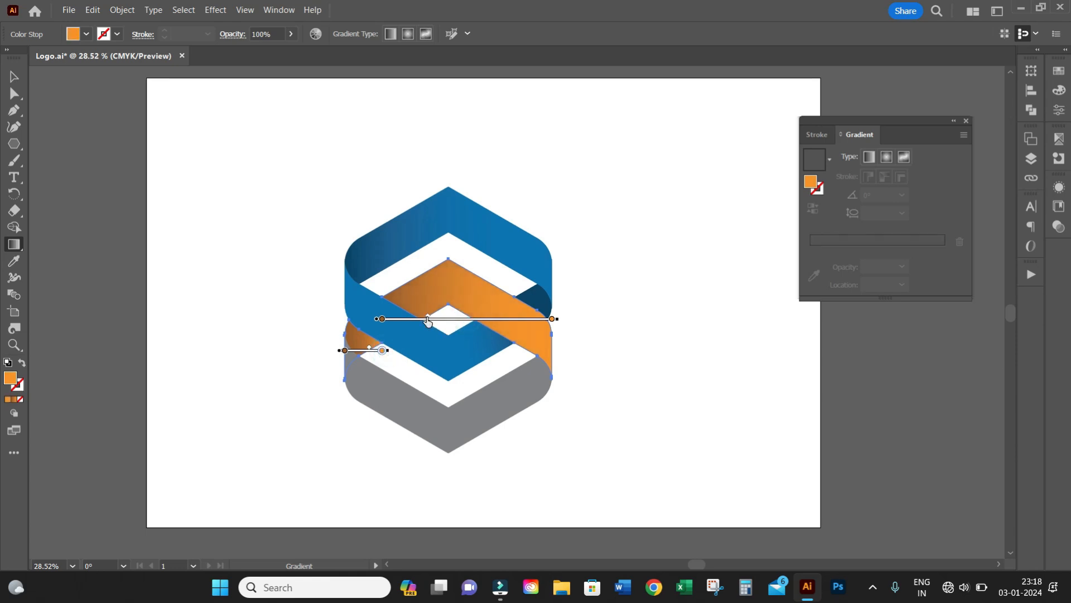
{"action": "left_click", "coordinate": [371, 348]}
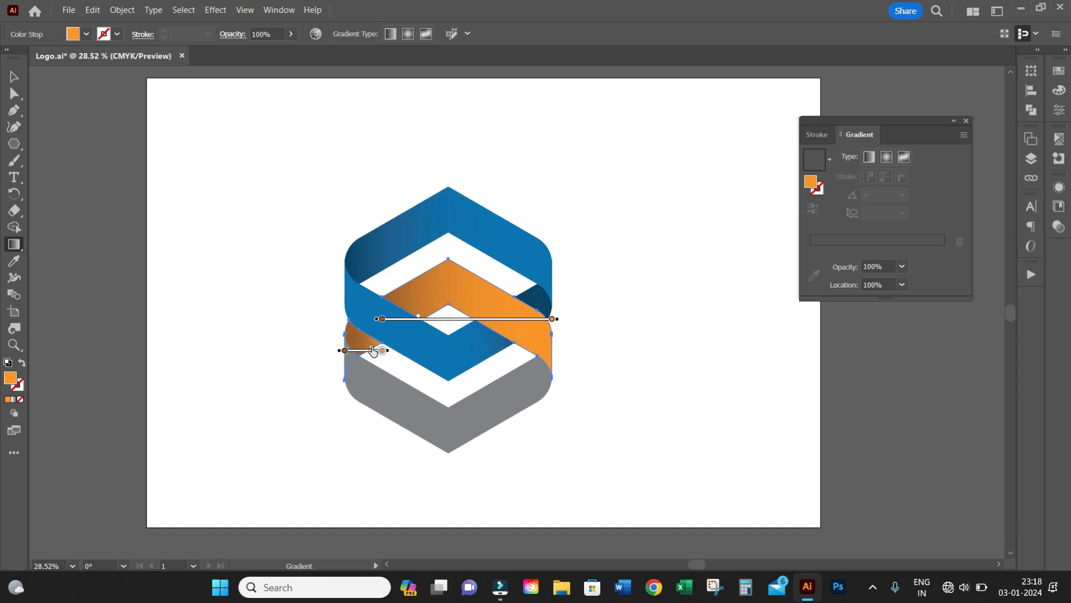
{"action": "key", "text": "v"}
- Copy the orange band's gradient onto the grey bottom chevron with the Eyedropper and reverse it
{"action": "left_click", "coordinate": [453, 426]}
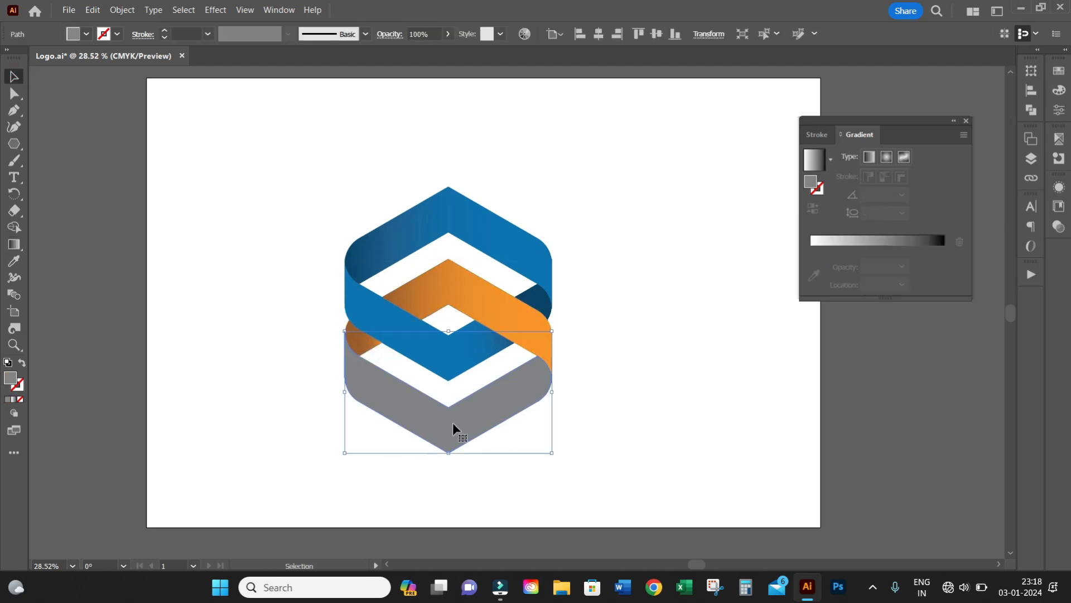
{"action": "left_click", "coordinate": [15, 260]}
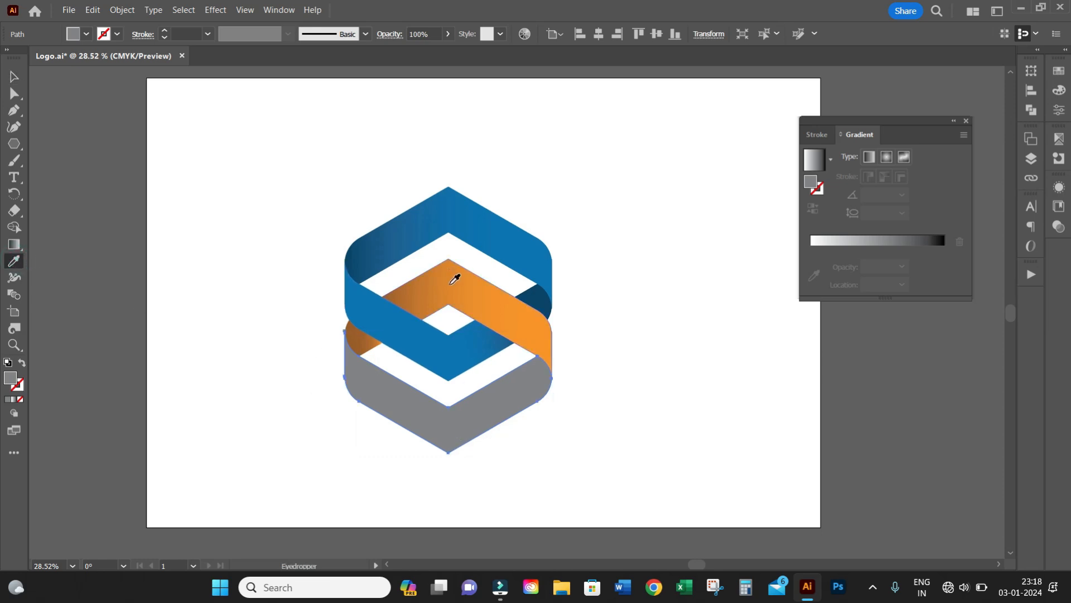
{"action": "left_click", "coordinate": [455, 279]}
{"action": "left_click", "coordinate": [813, 209]}
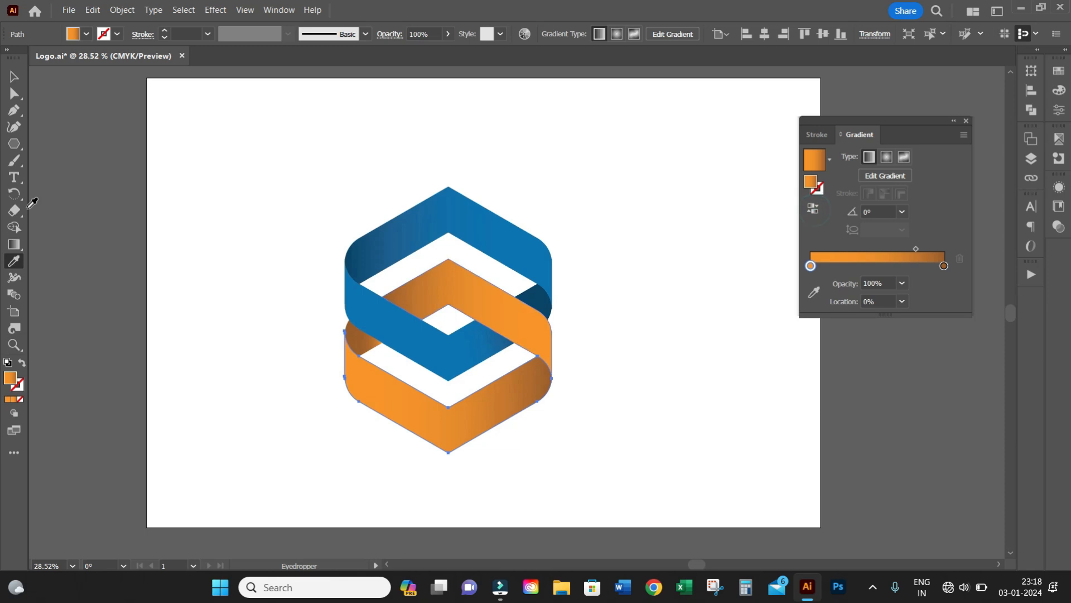
{"action": "key", "text": "v"}
- Examine the whole blue and orange logo up close, both with its outlines selected and with nothing selected
{"action": "left_click_drag", "start_coordinate": [288, 167], "coordinate": [643, 452]}
{"action": "key", "text": "z"}
{"action": "left_click_drag", "start_coordinate": [558, 290], "coordinate": [628, 306]}
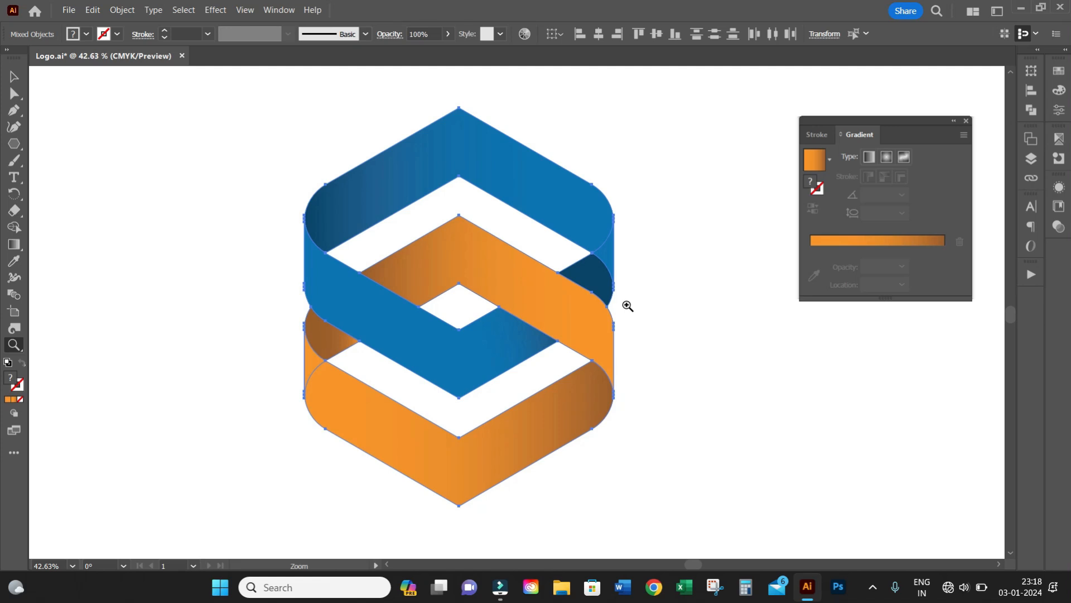
{"action": "left_click", "coordinate": [10, 70]}
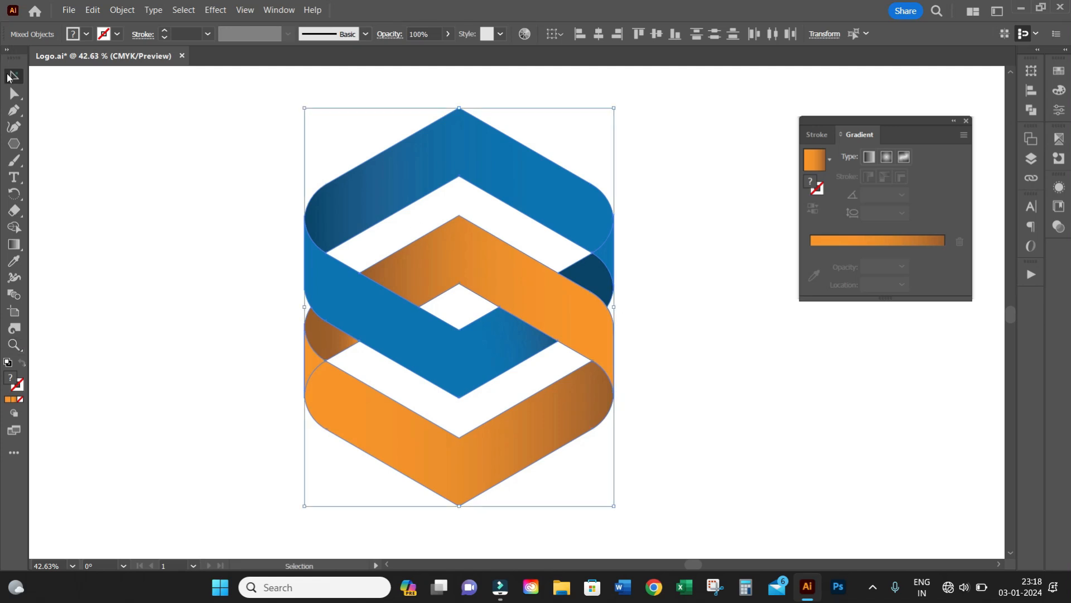
{"action": "left_click", "coordinate": [148, 148]}
{"action": "key", "text": "z"}
{"action": "left_click", "coordinate": [608, 342], "text": "alt"}
{"action": "left_click", "coordinate": [571, 342], "text": "alt"}
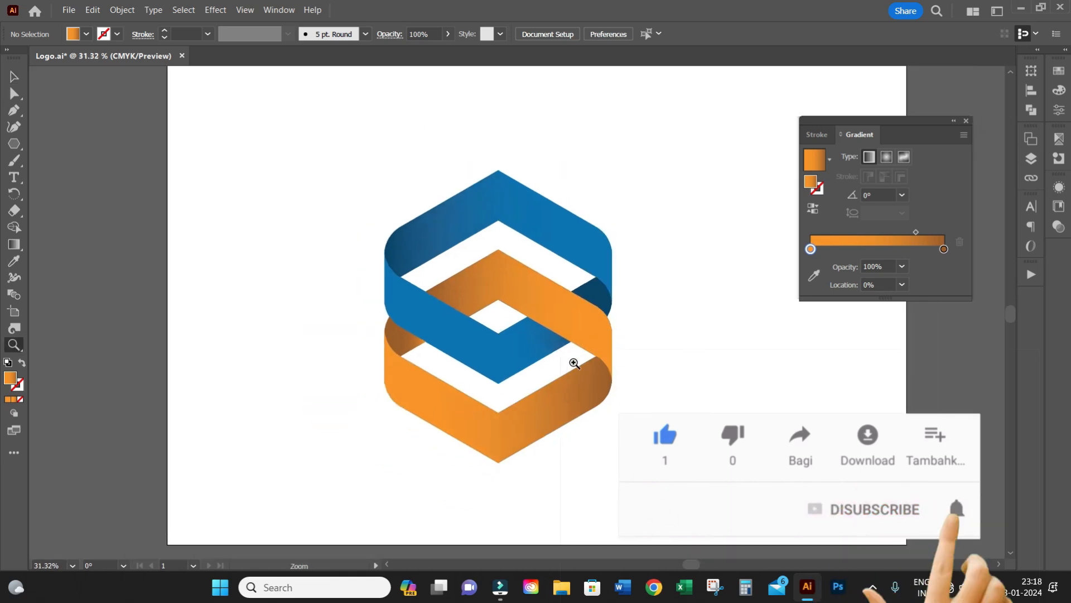